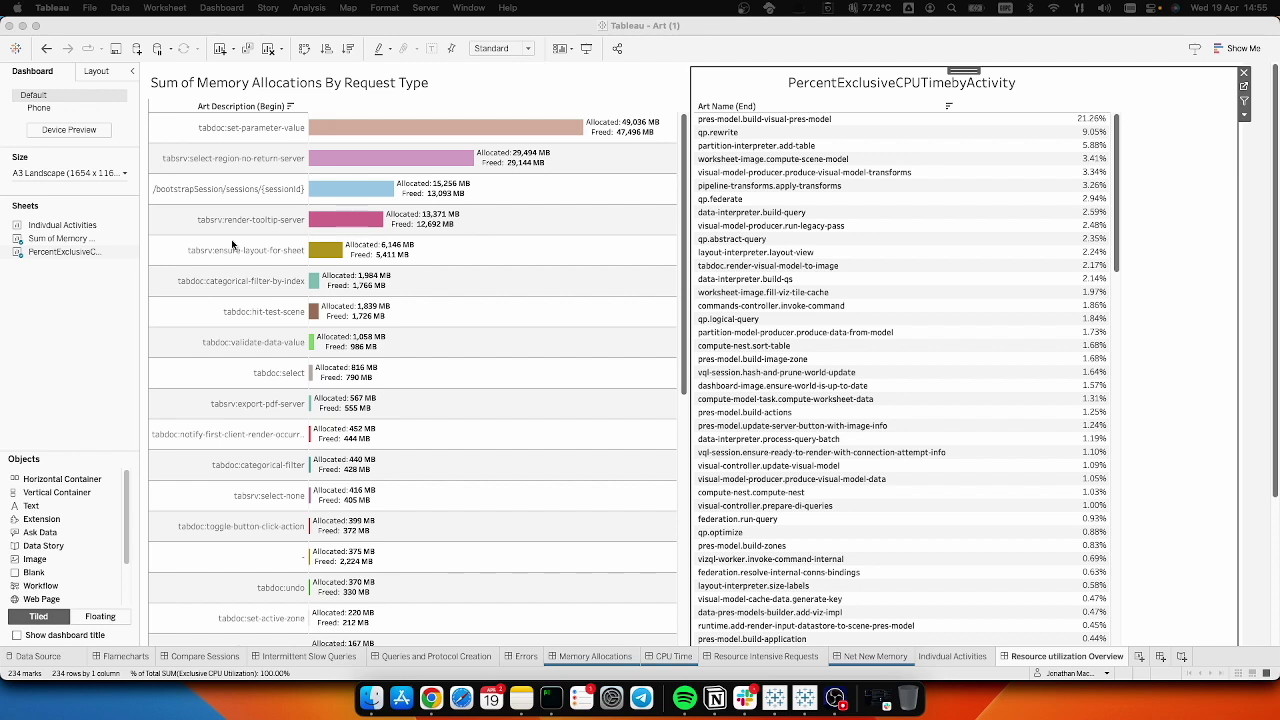
Examine the largest request types in the memory allocations chart, highlighting set-parameter-value, select-region-no-return-server and render-tooltip-server and reading their bar details.
click(299, 140)
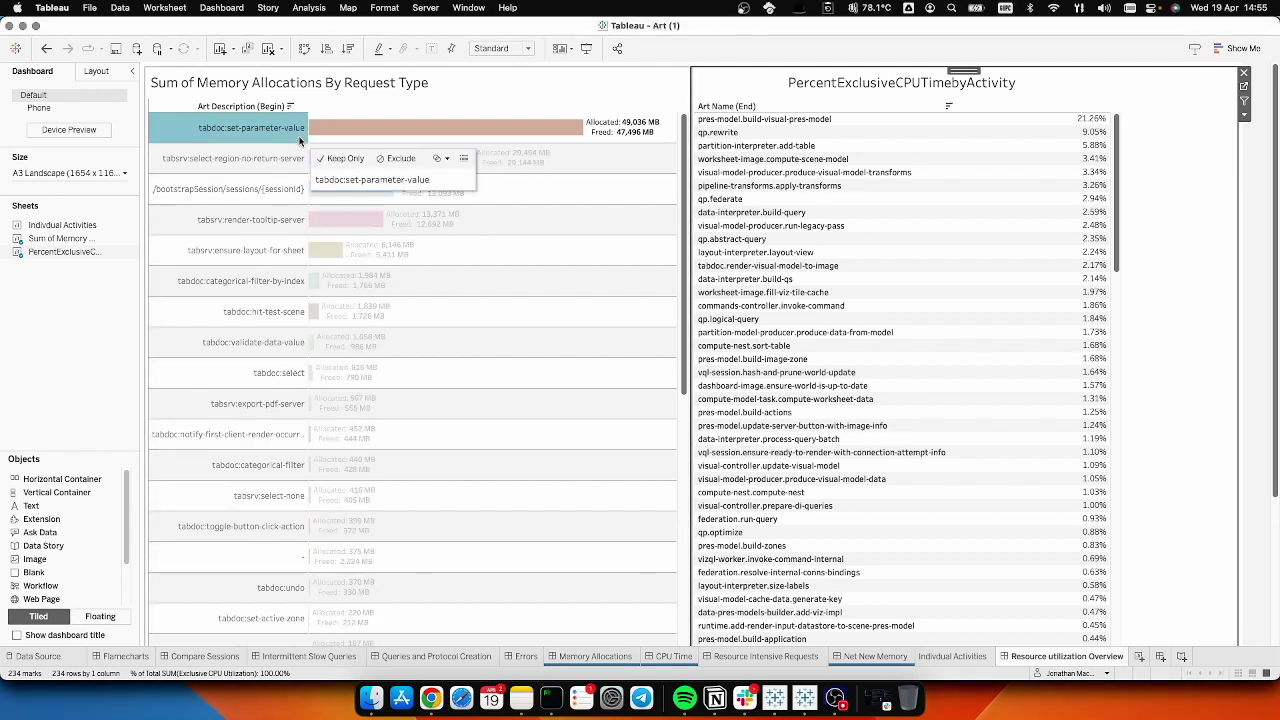
click(277, 156)
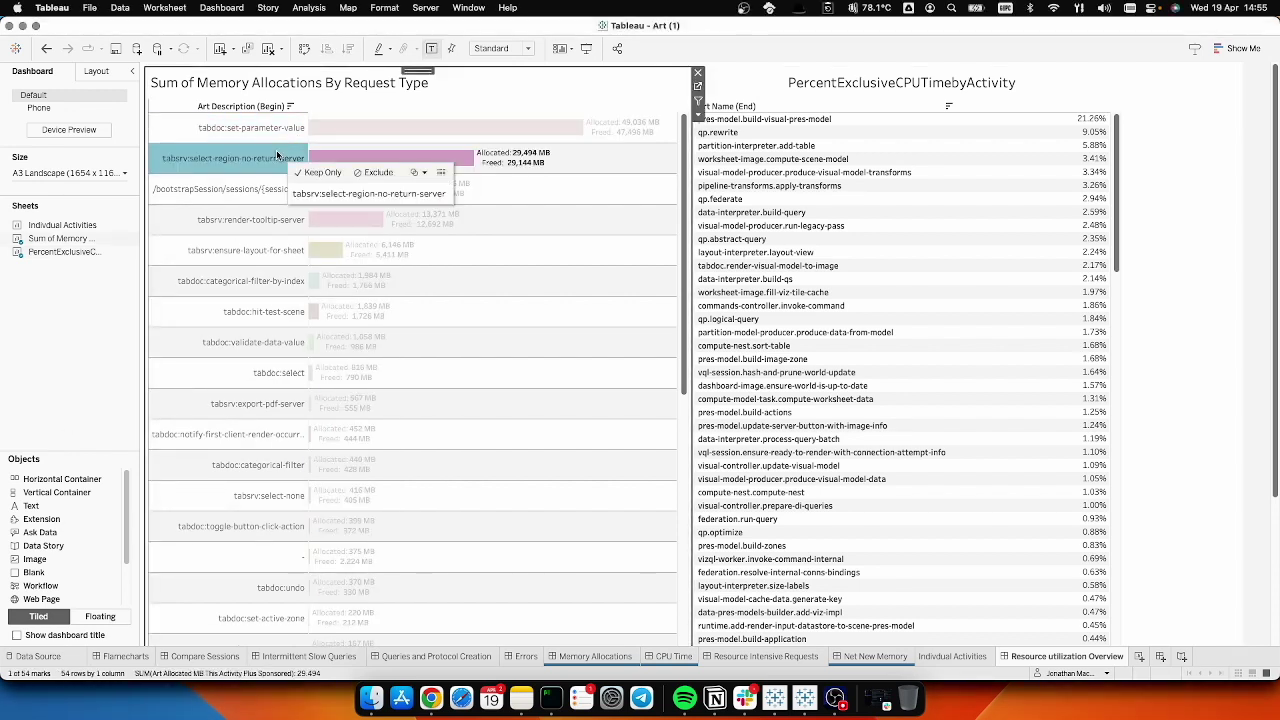
click(257, 226)
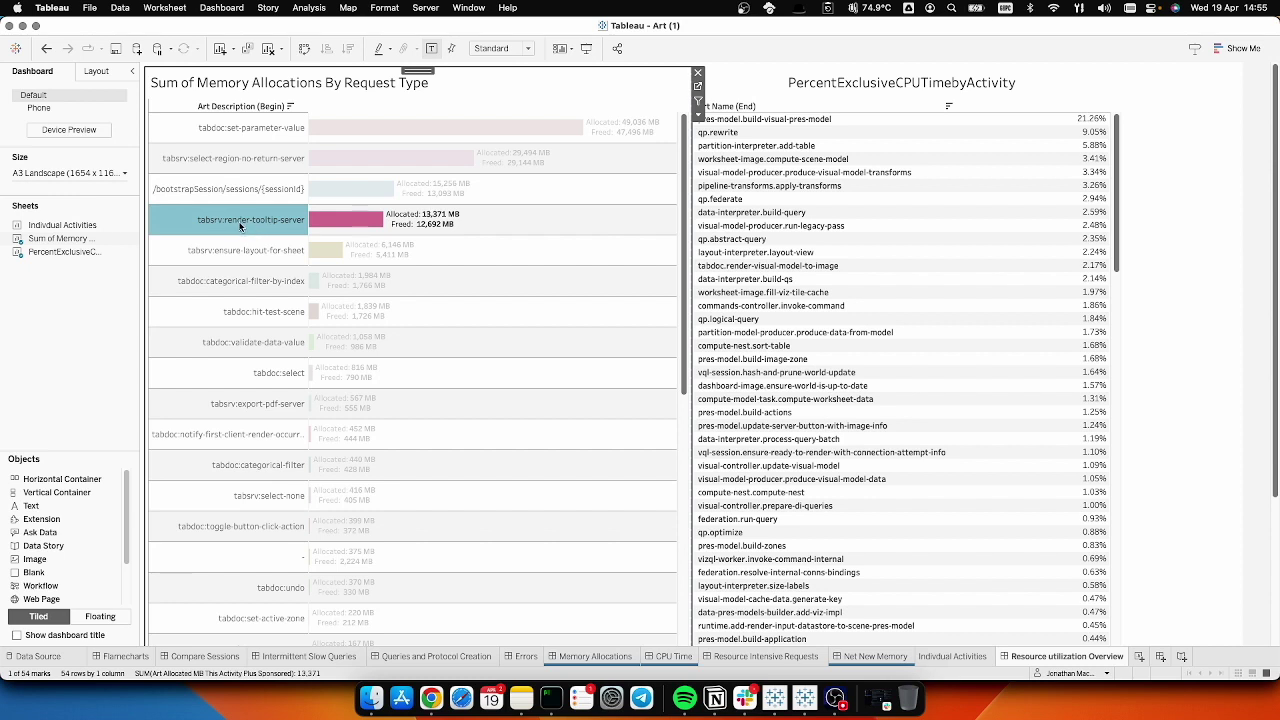
mouse_move(240, 226)
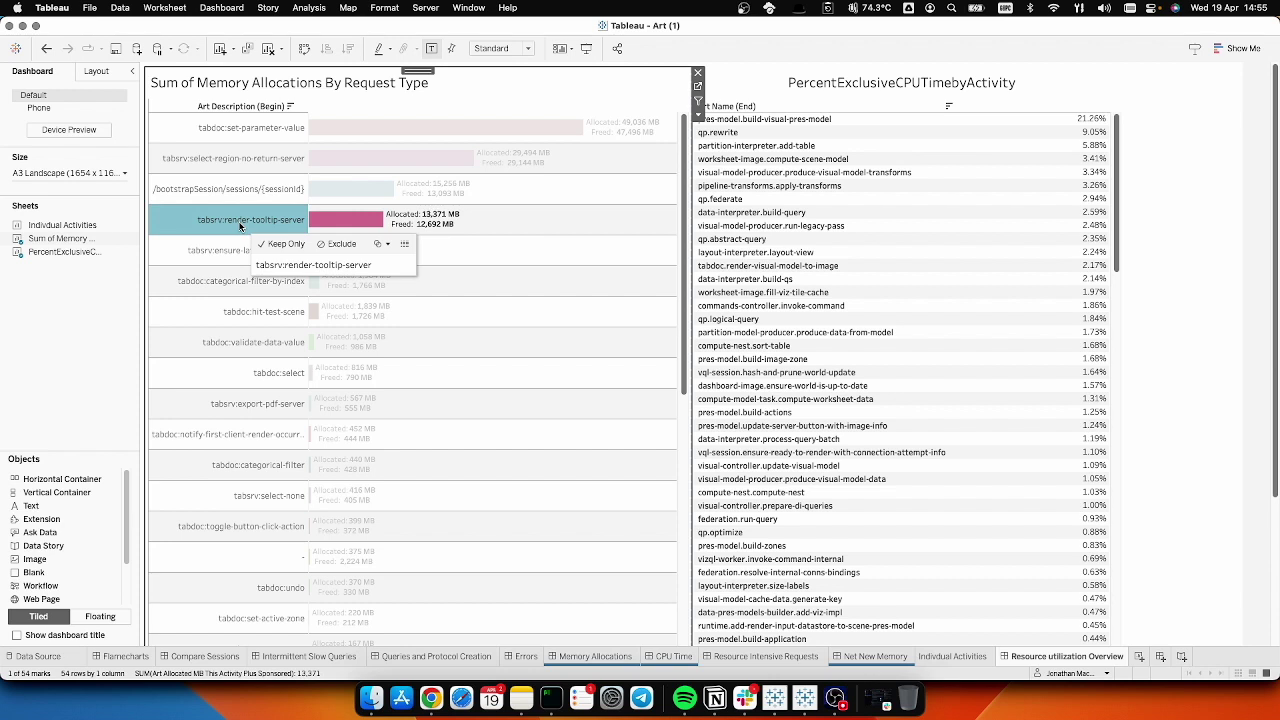
mouse_move(324, 225)
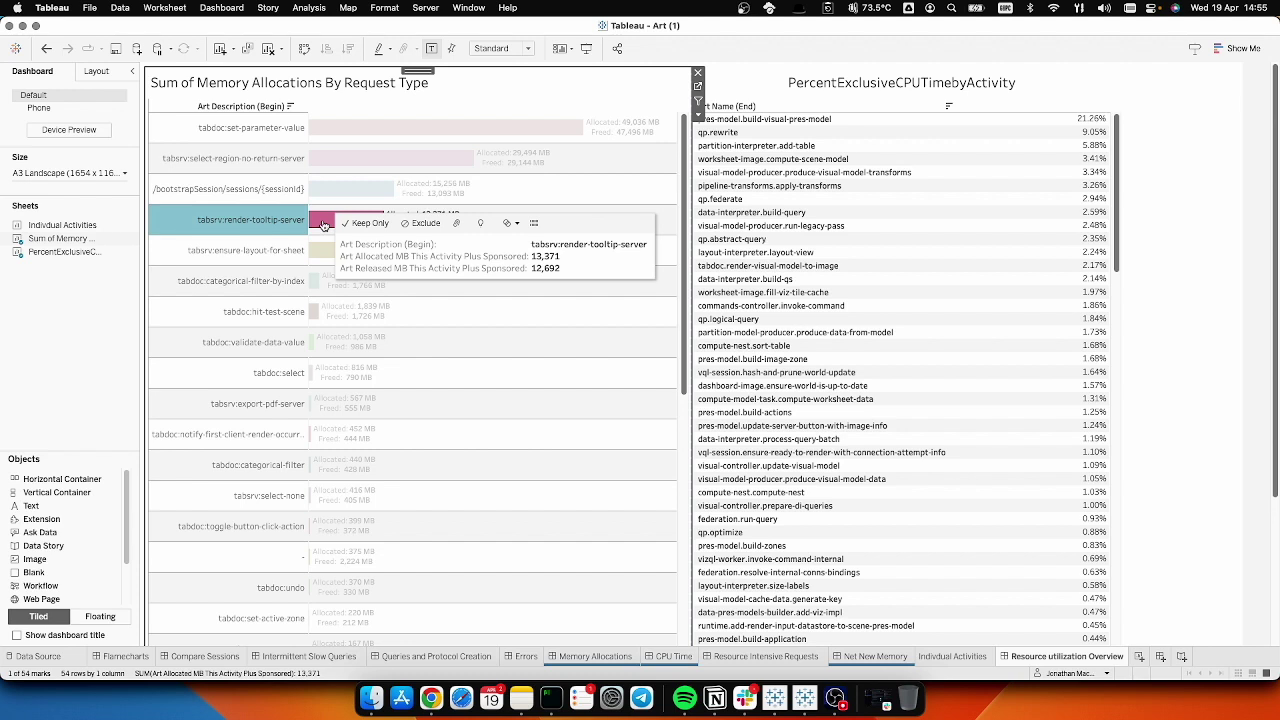
click(320, 223)
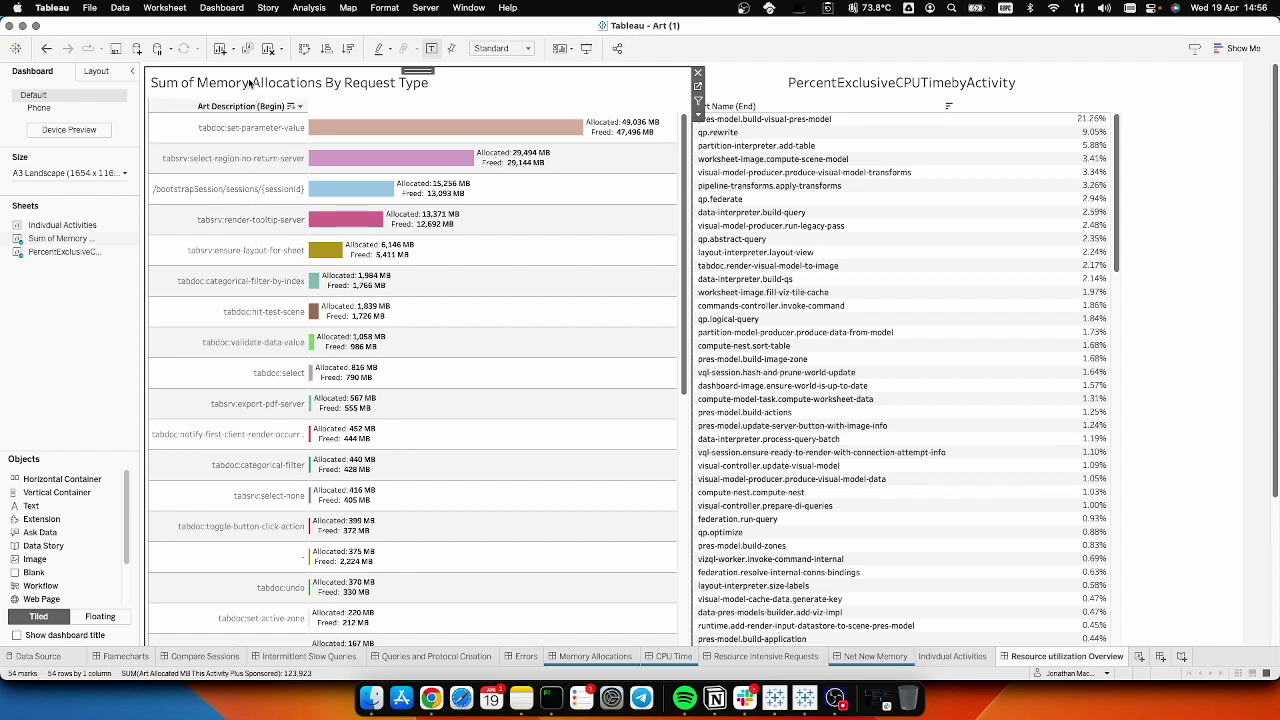
mouse_move(409, 128)
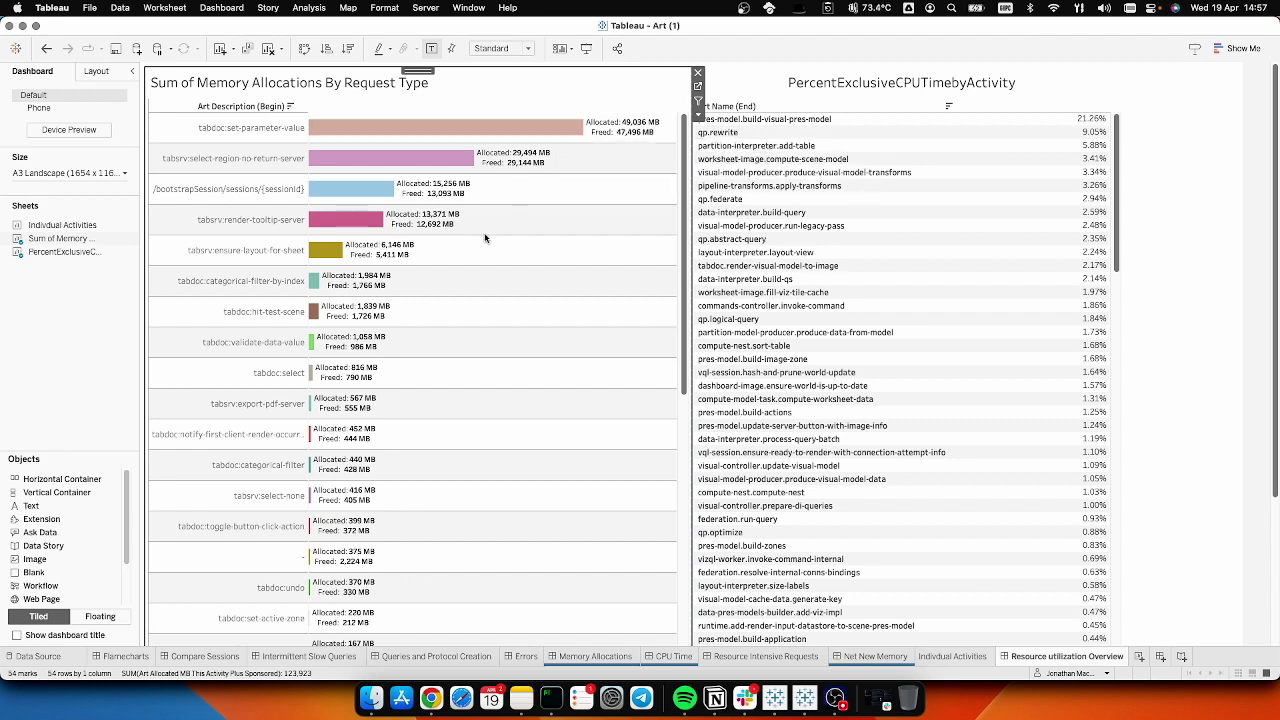
mouse_move(315, 165)
mouse_move(378, 259)
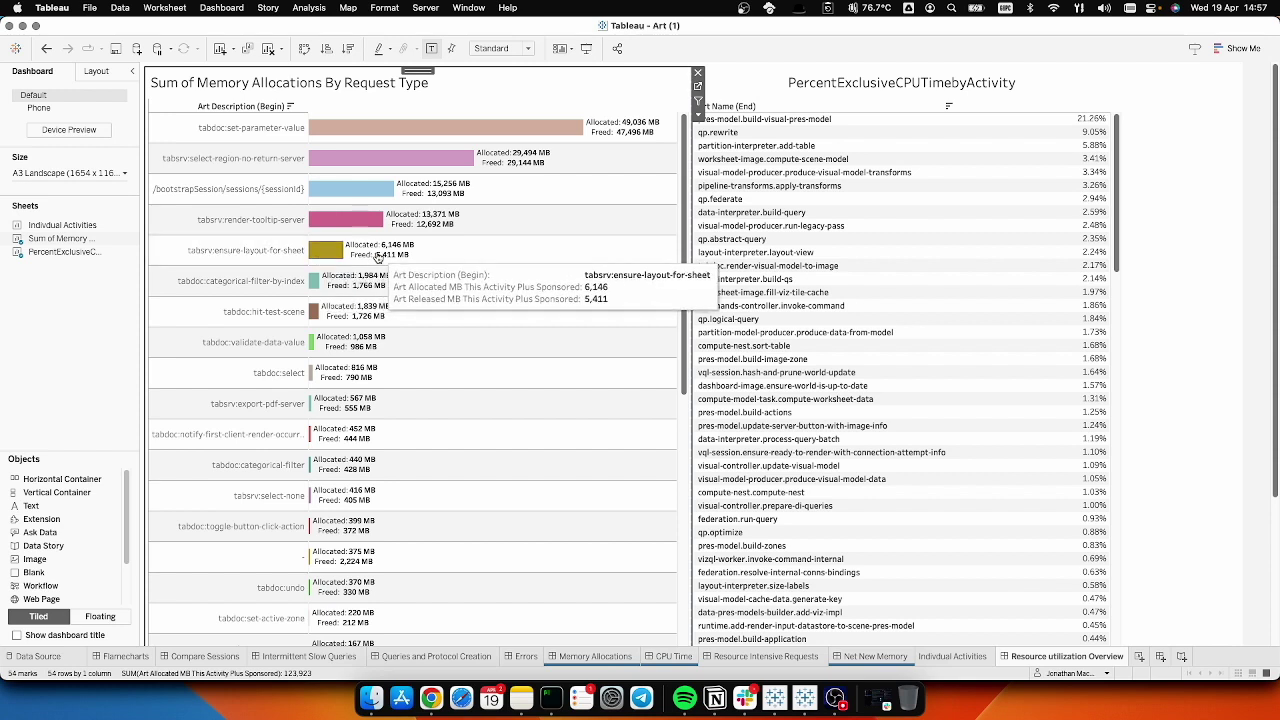
Switch to the Tableau Release Notes Explorer in Chrome, open the developer tools' network log, clear it and show only Fetch/XHR requests.
click(431, 699)
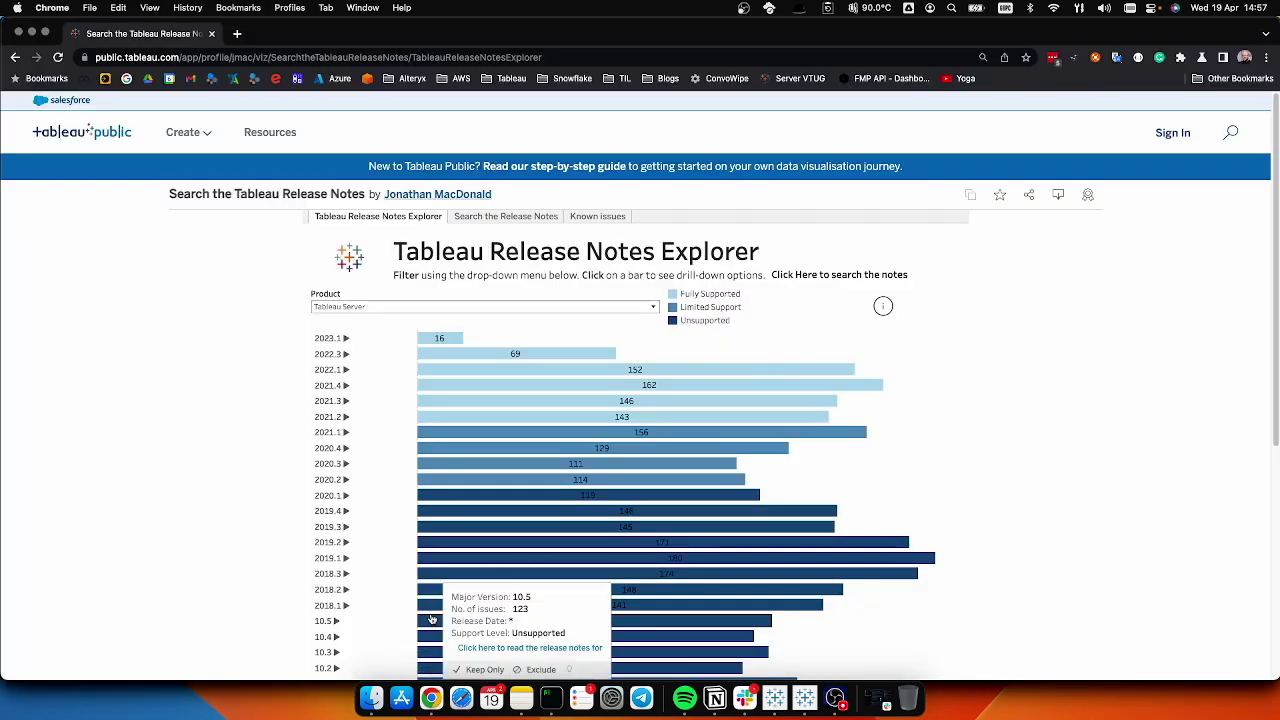
click(835, 698)
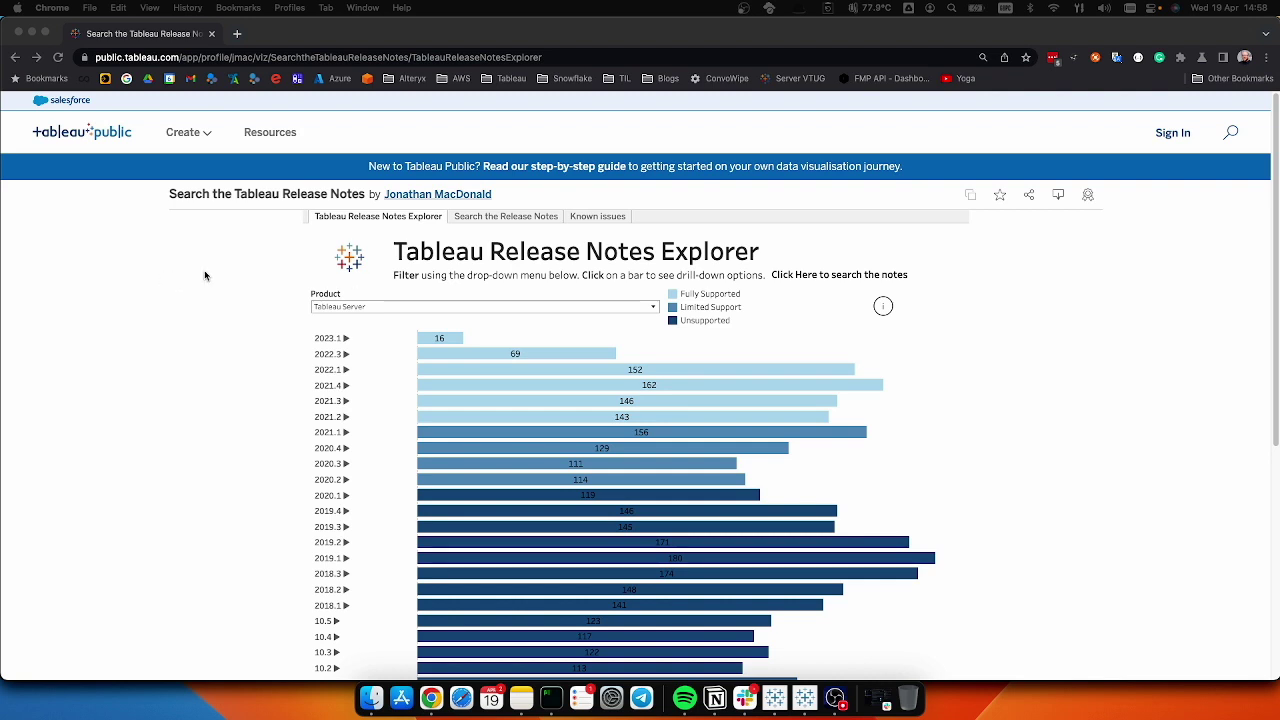
right_click(265, 278)
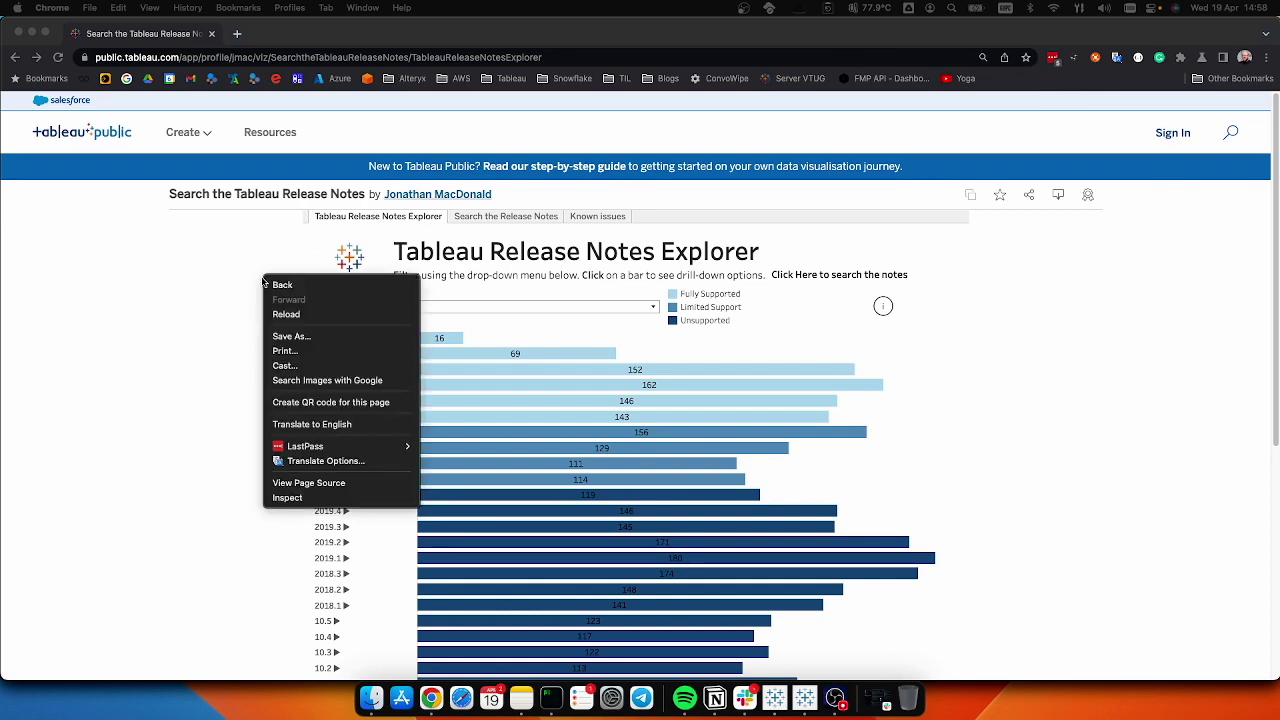
click(288, 498)
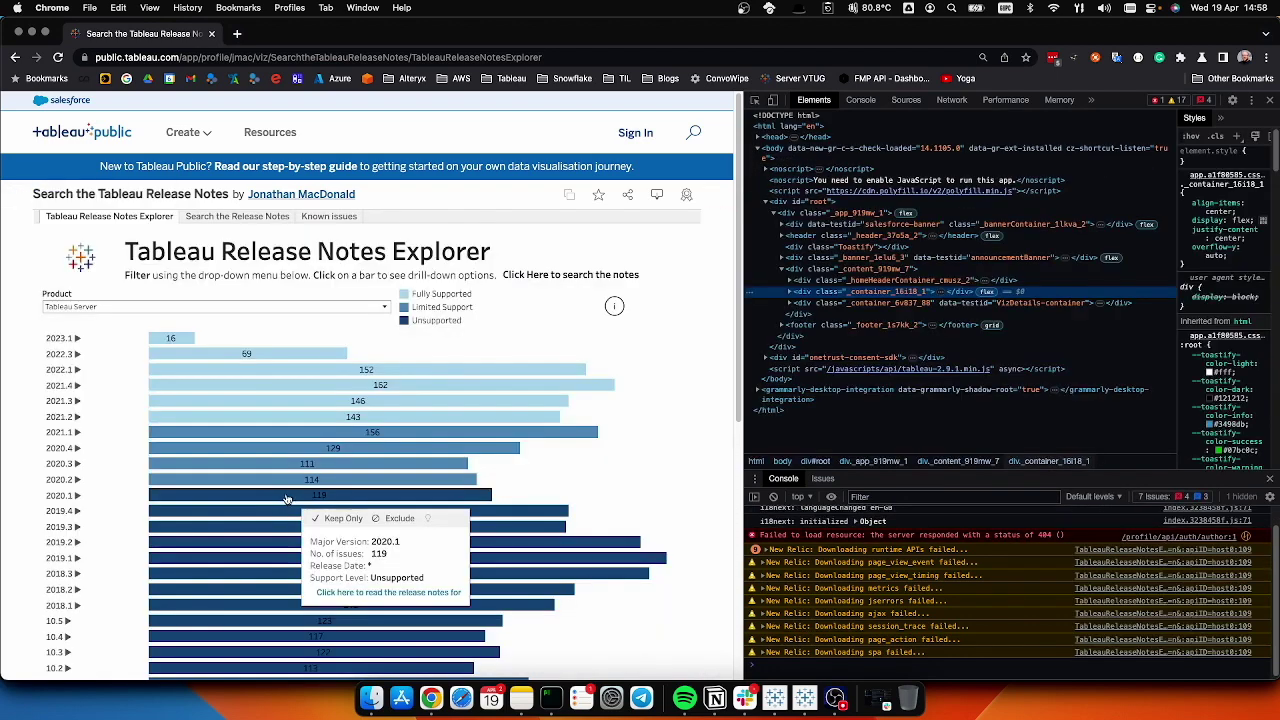
click(952, 100)
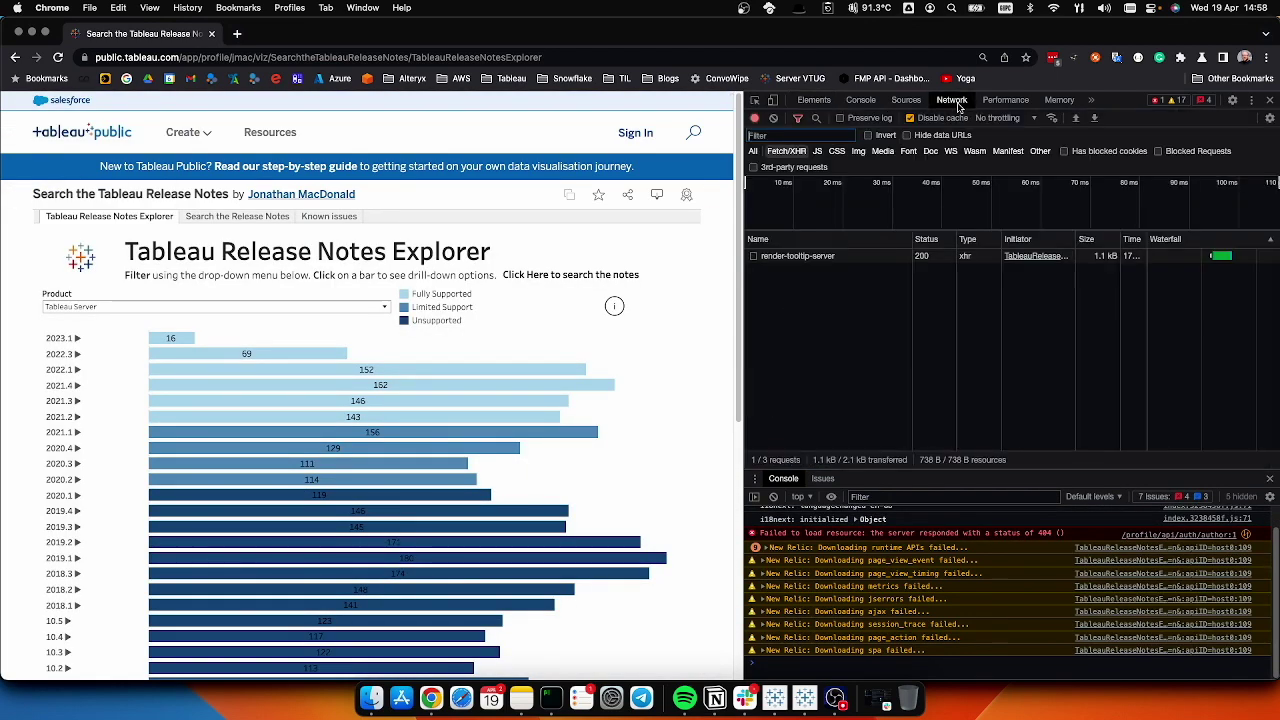
click(773, 119)
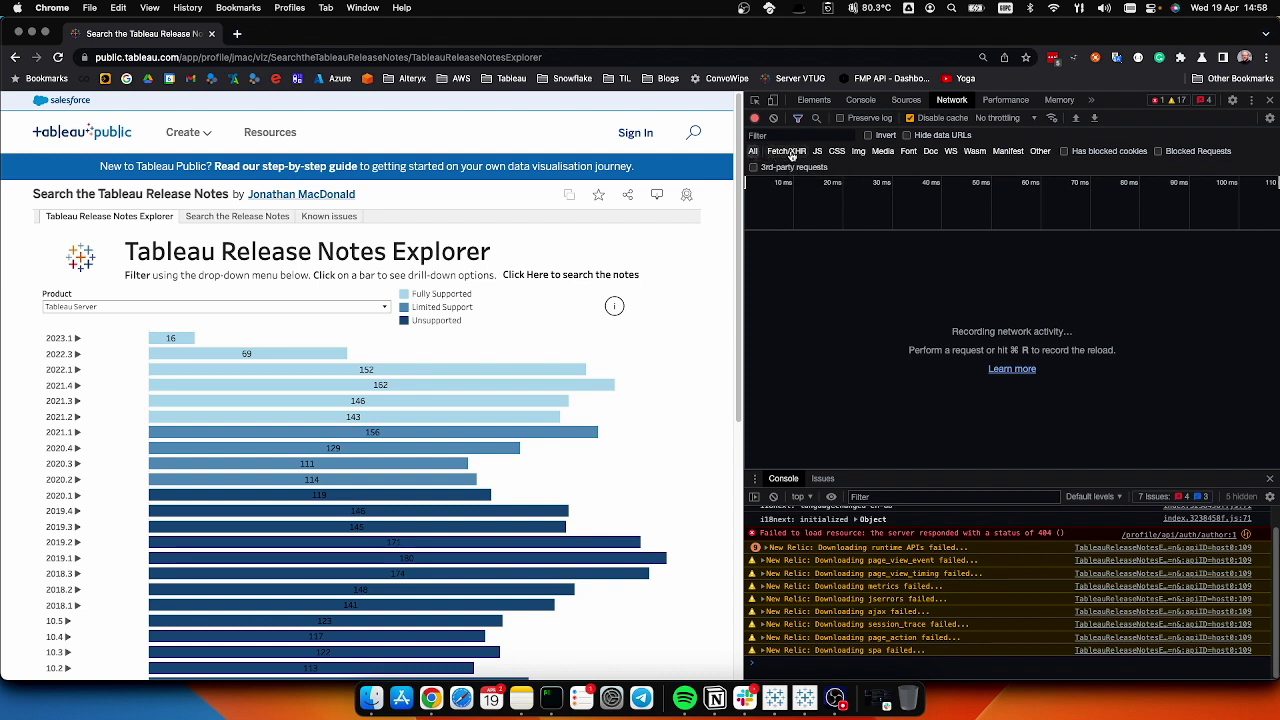
click(791, 153)
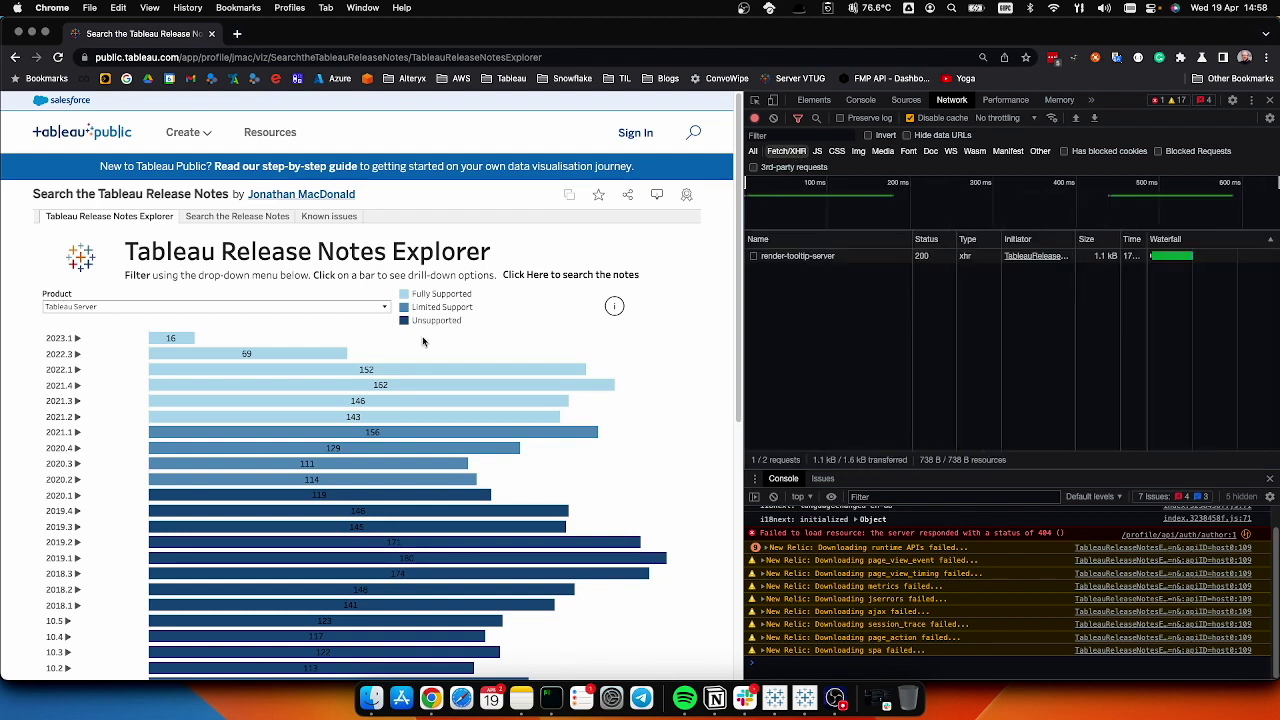
Generate tooltip requests from the version bars and inspect the latest render-tooltip-server request's headers, session ID in the URL, and form data payload.
mouse_move(311, 377)
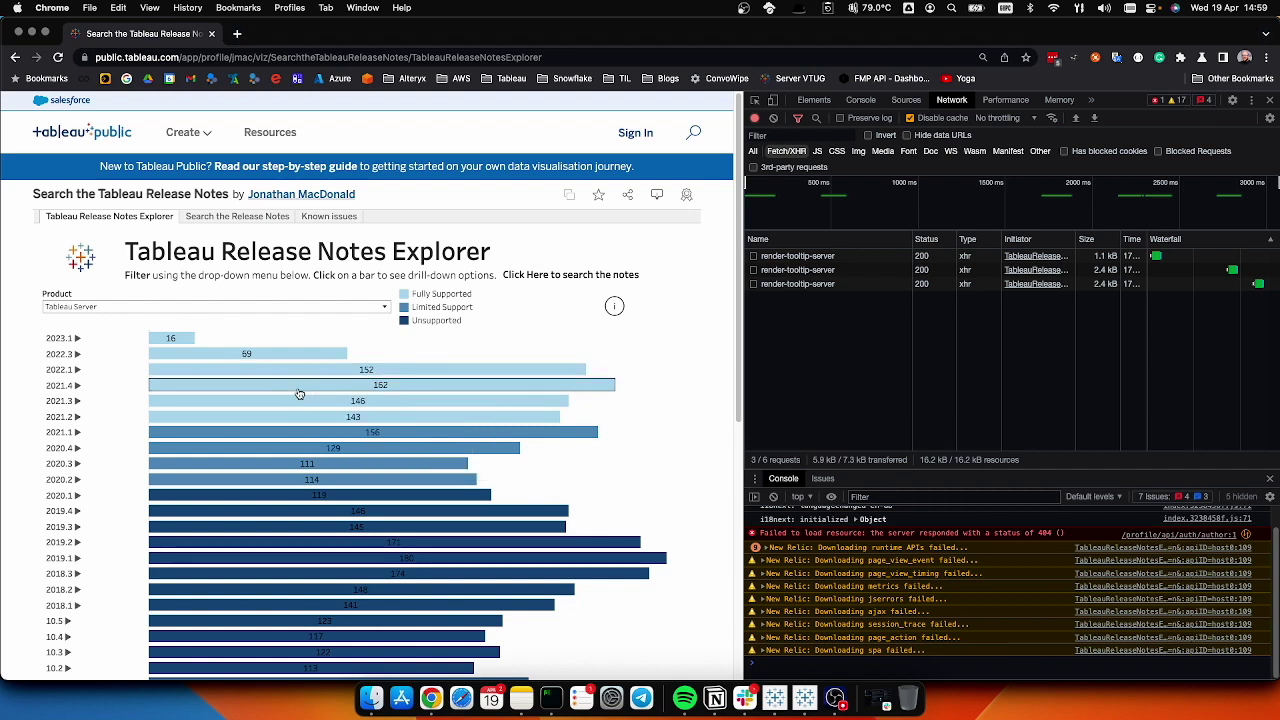
mouse_move(290, 405)
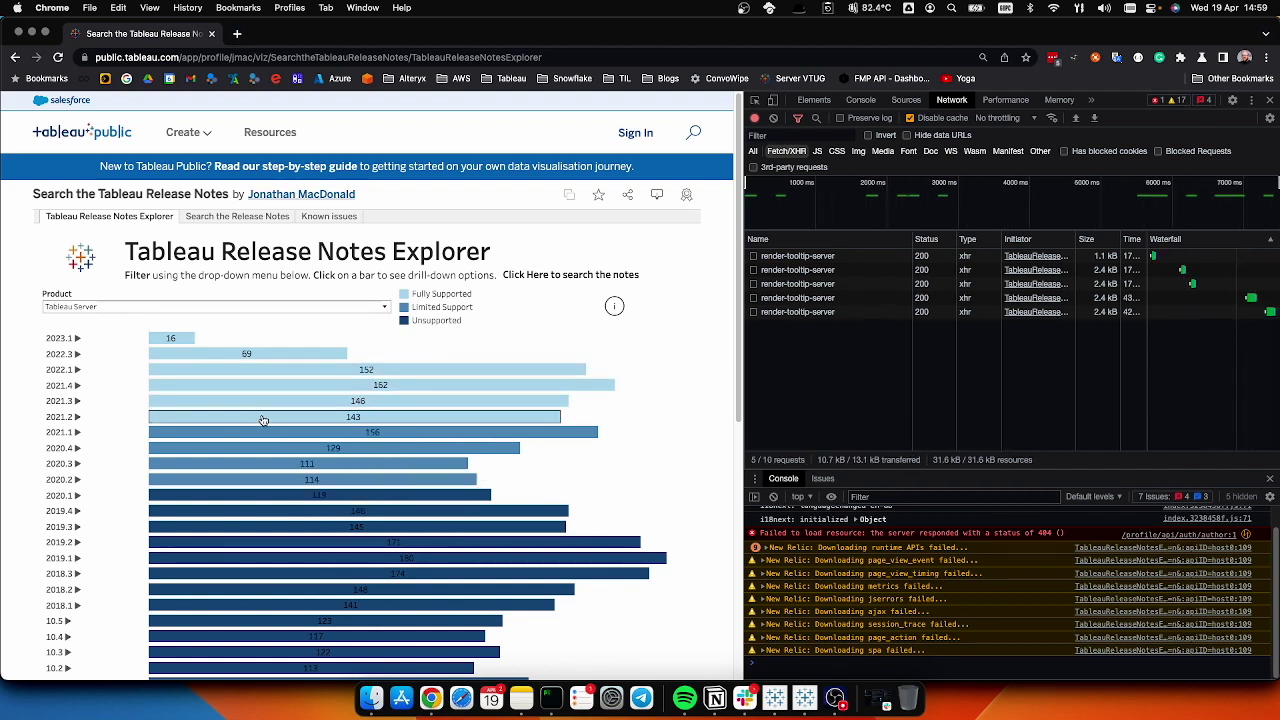
mouse_move(261, 420)
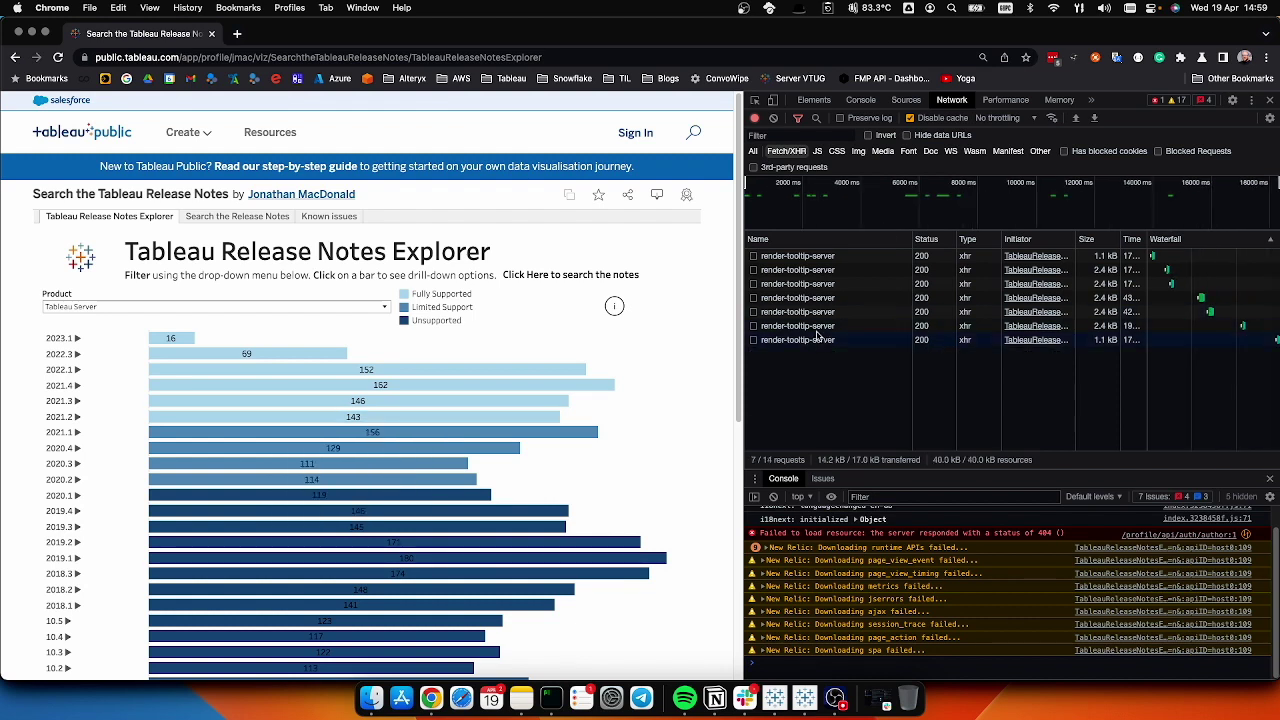
click(808, 341)
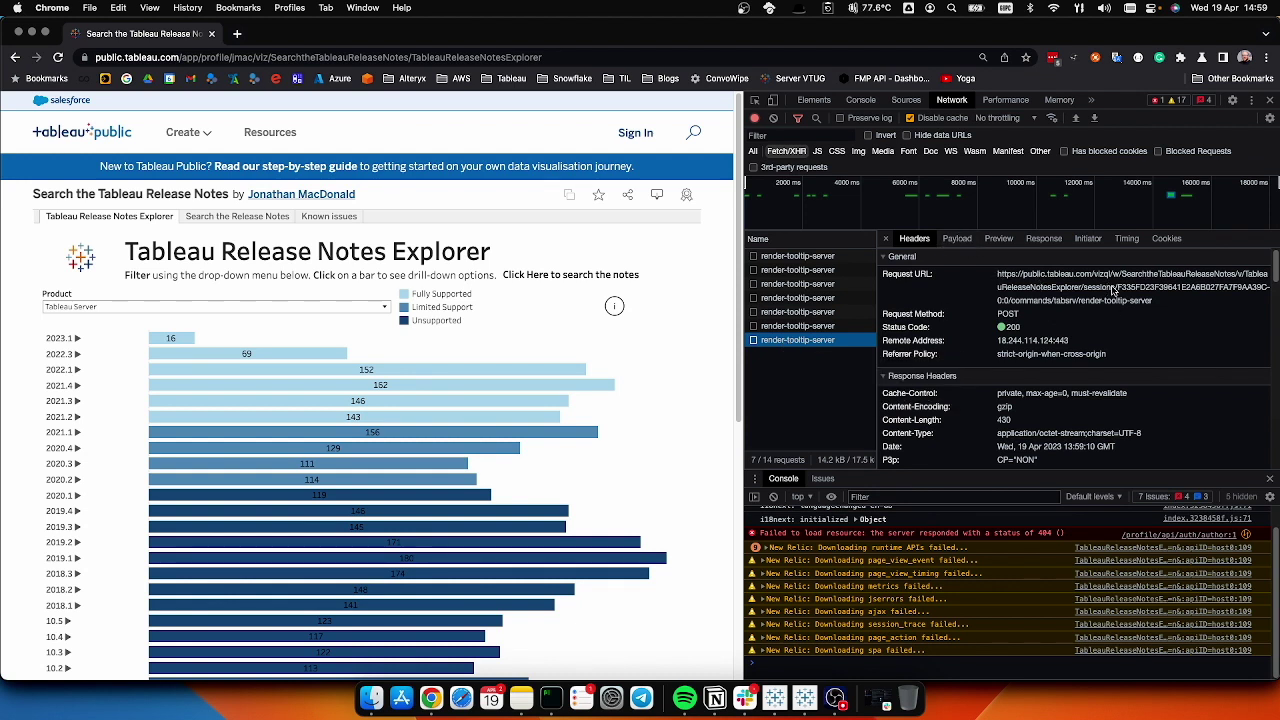
drag(1117, 288, 1270, 292)
click(1232, 294)
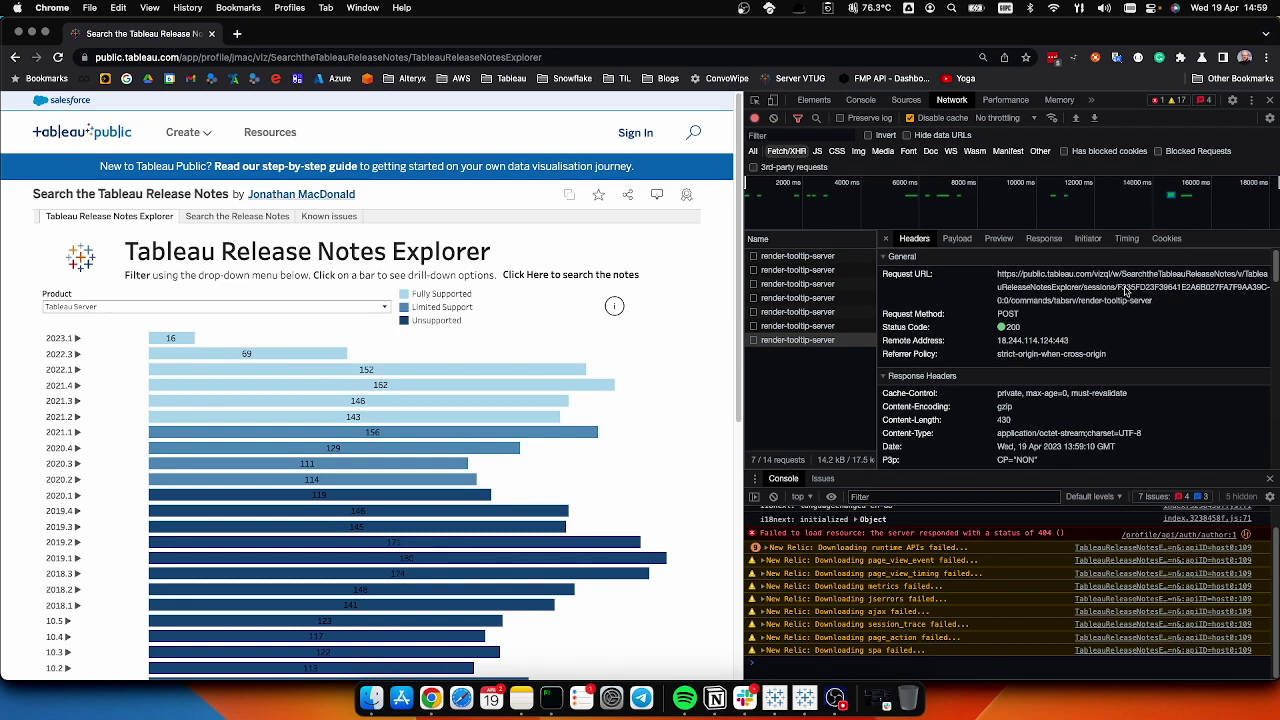
click(956, 240)
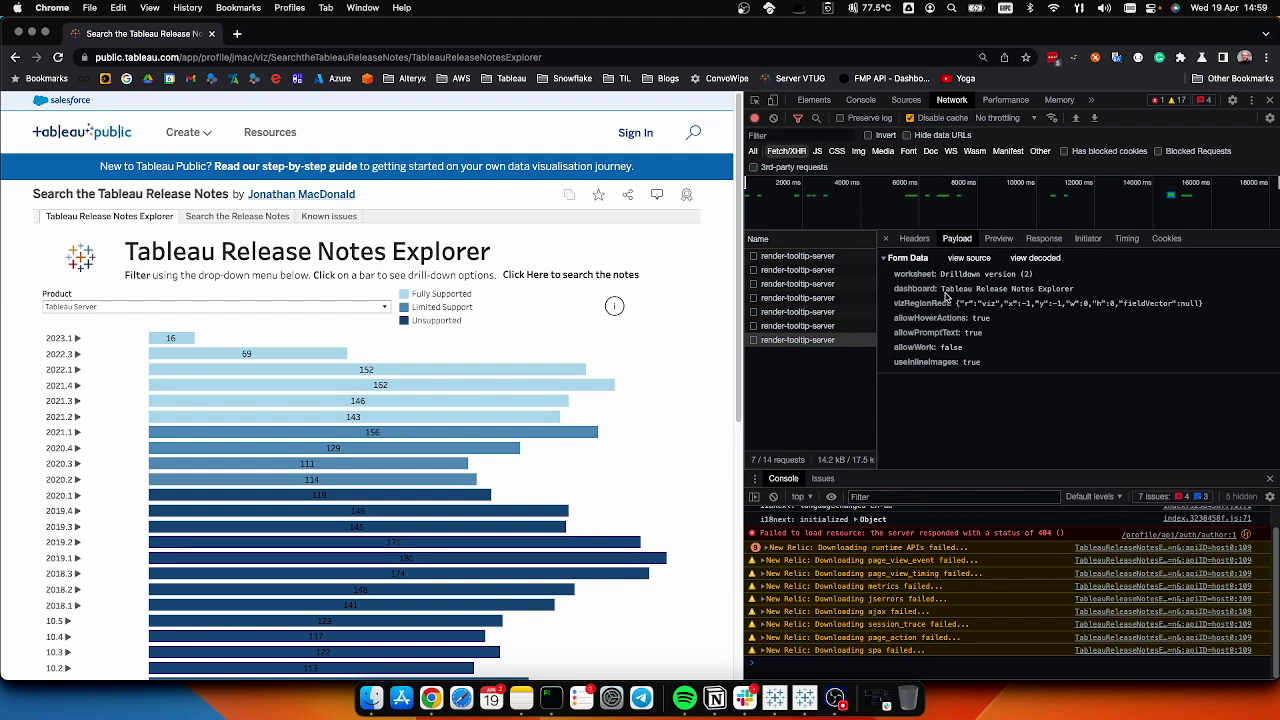
click(916, 240)
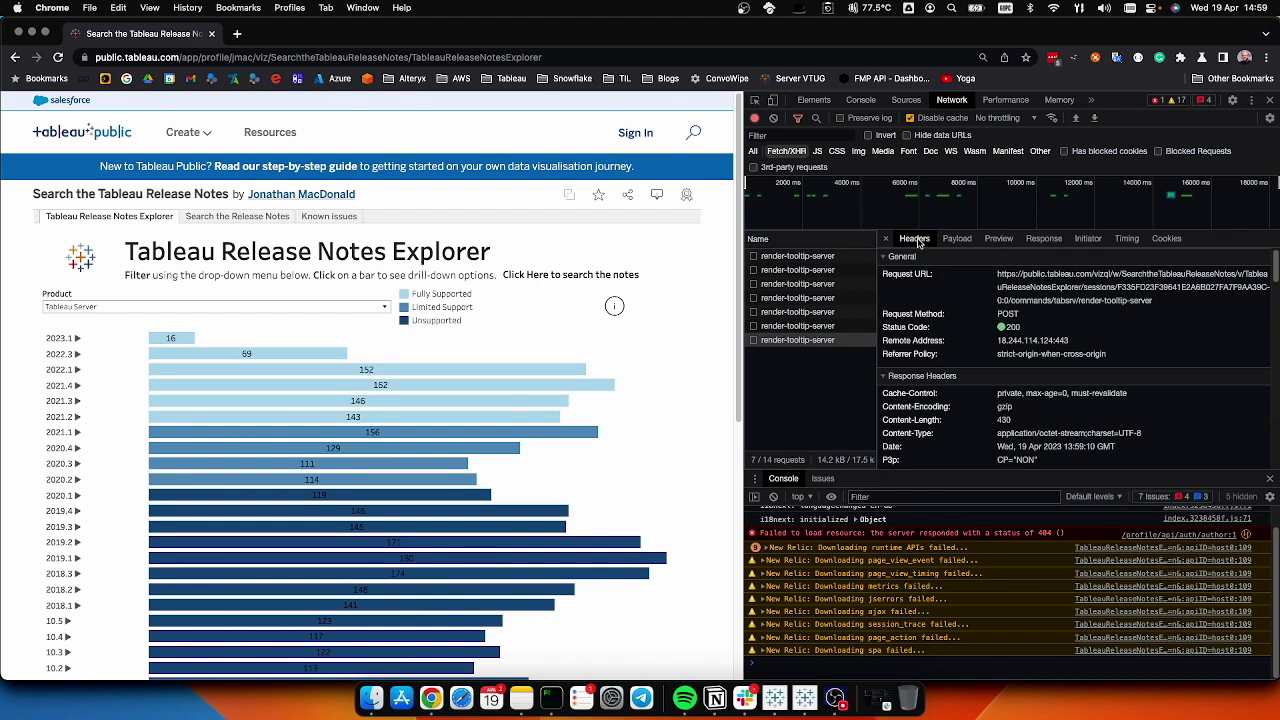
Set the Product filter to Tableau Desktop and show the headers of the categorical-filter-by-index request it triggers.
scroll(665, 352, down, 1)
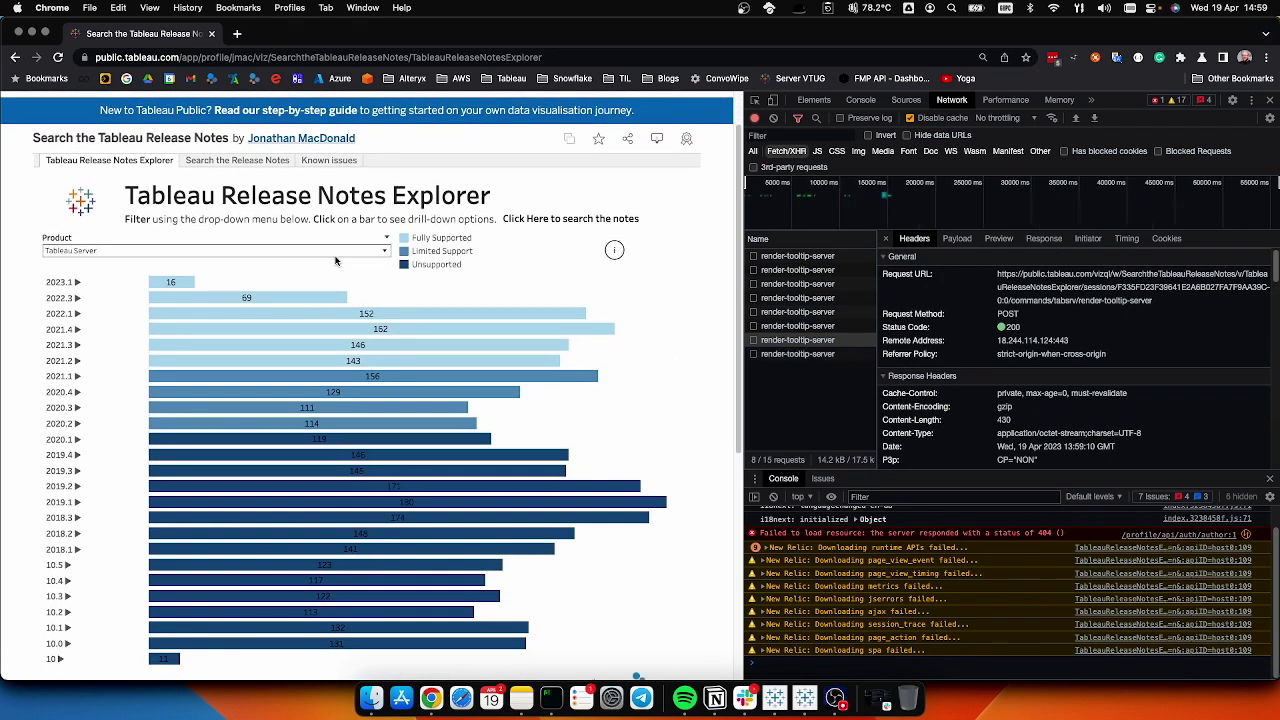
click(220, 252)
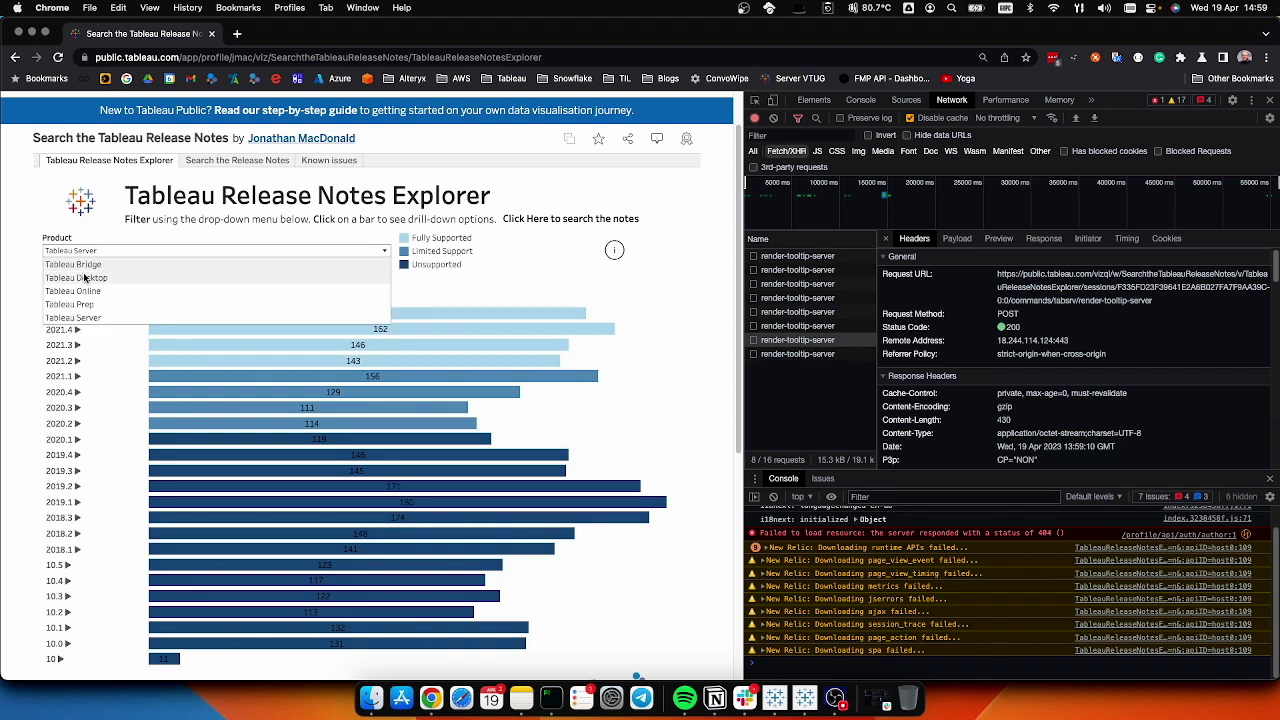
click(82, 317)
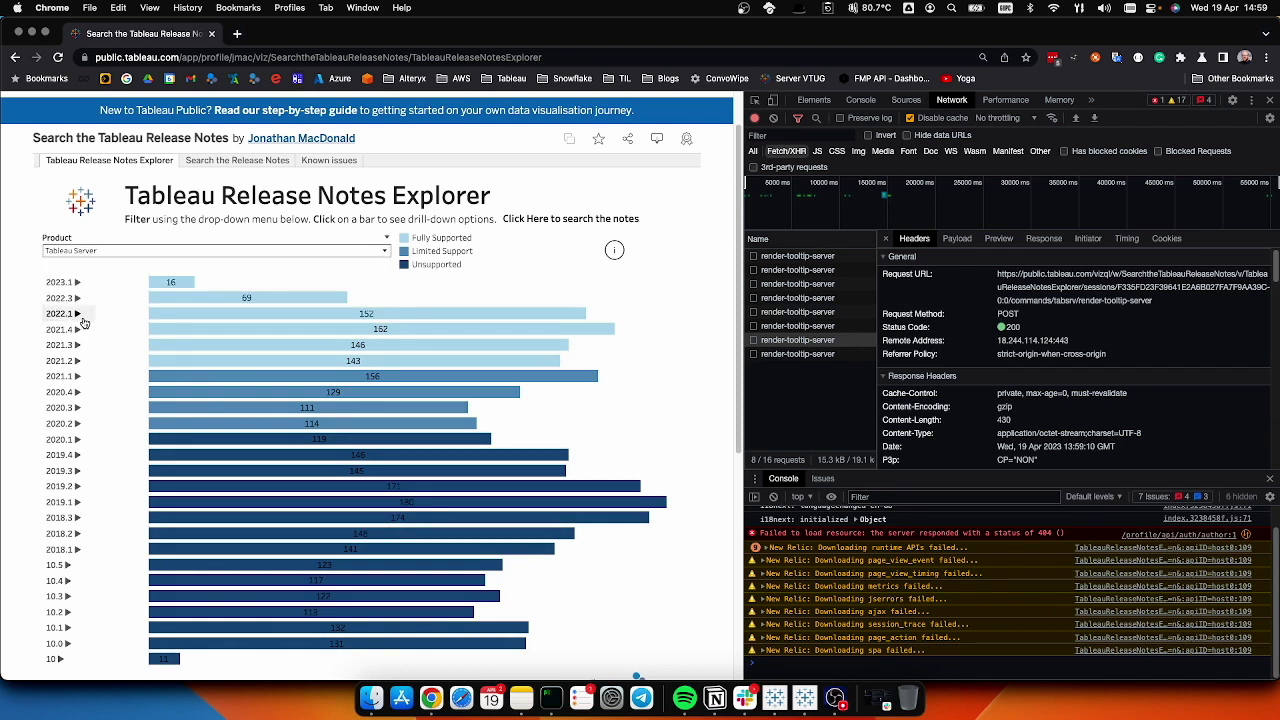
click(137, 252)
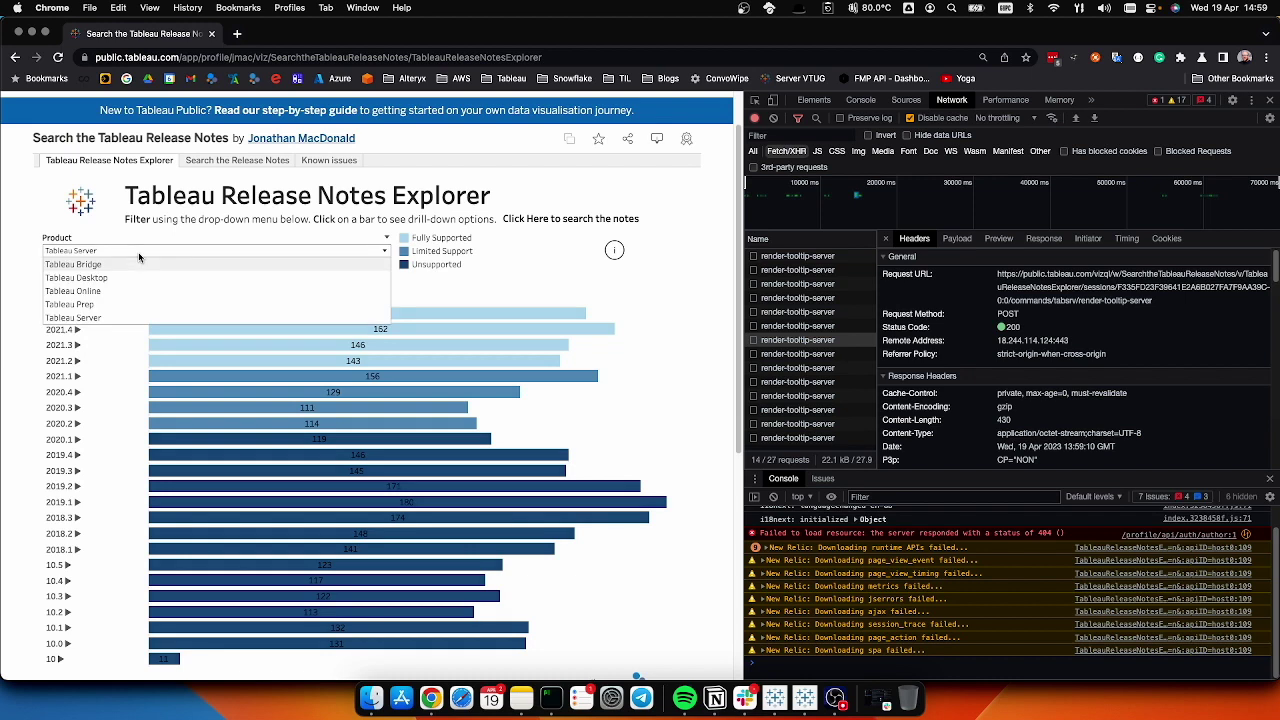
click(130, 277)
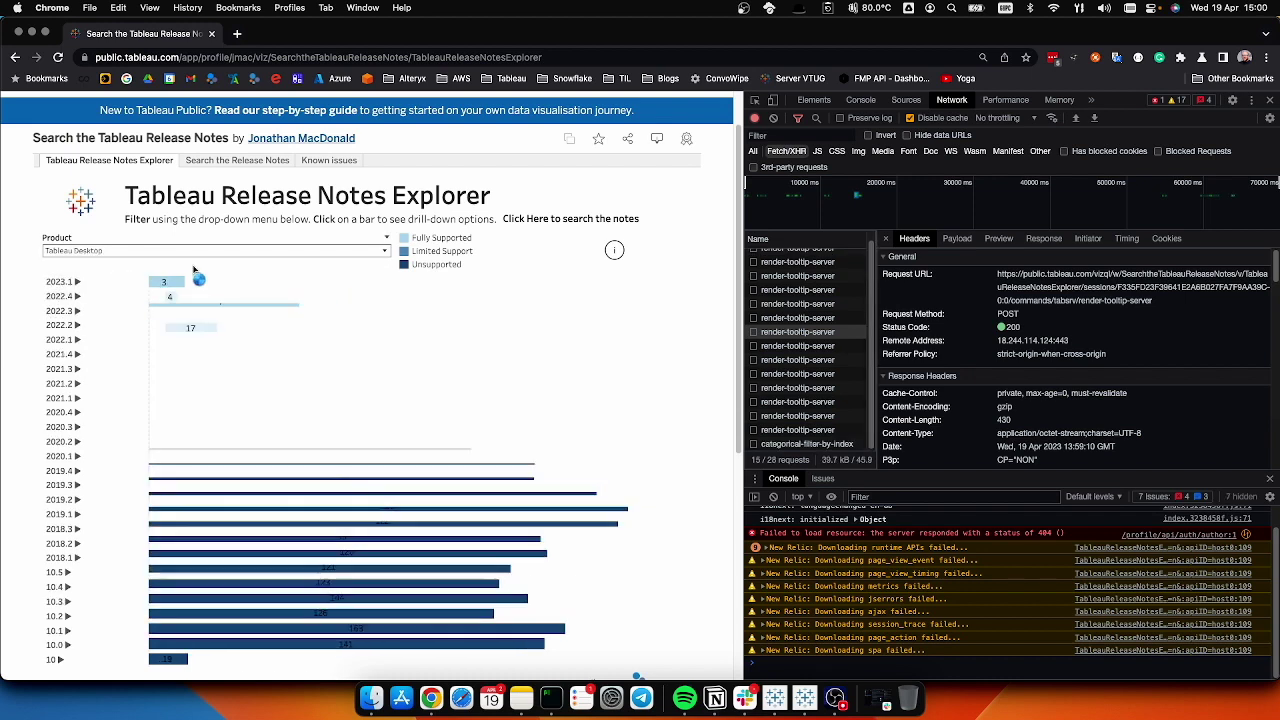
click(800, 432)
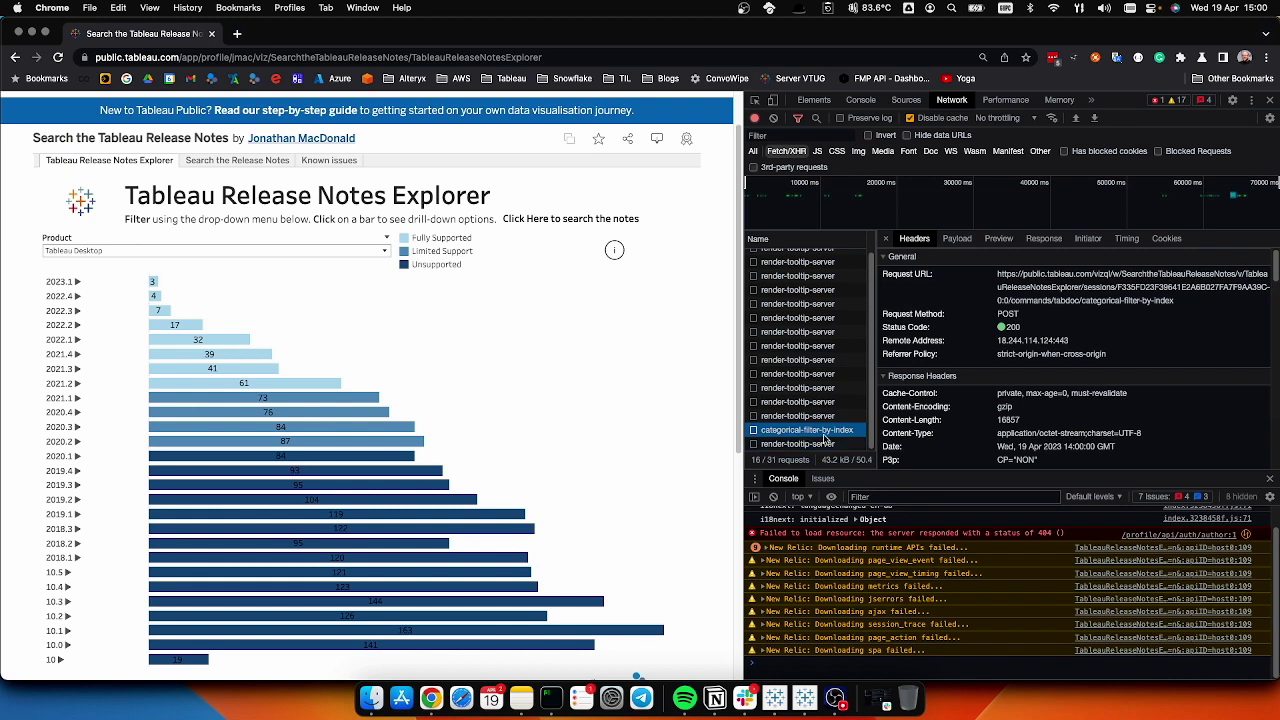
Switch back to Tableau Desktop, widen the request name column in the memory allocations chart and review the full list of request types.
click(778, 699)
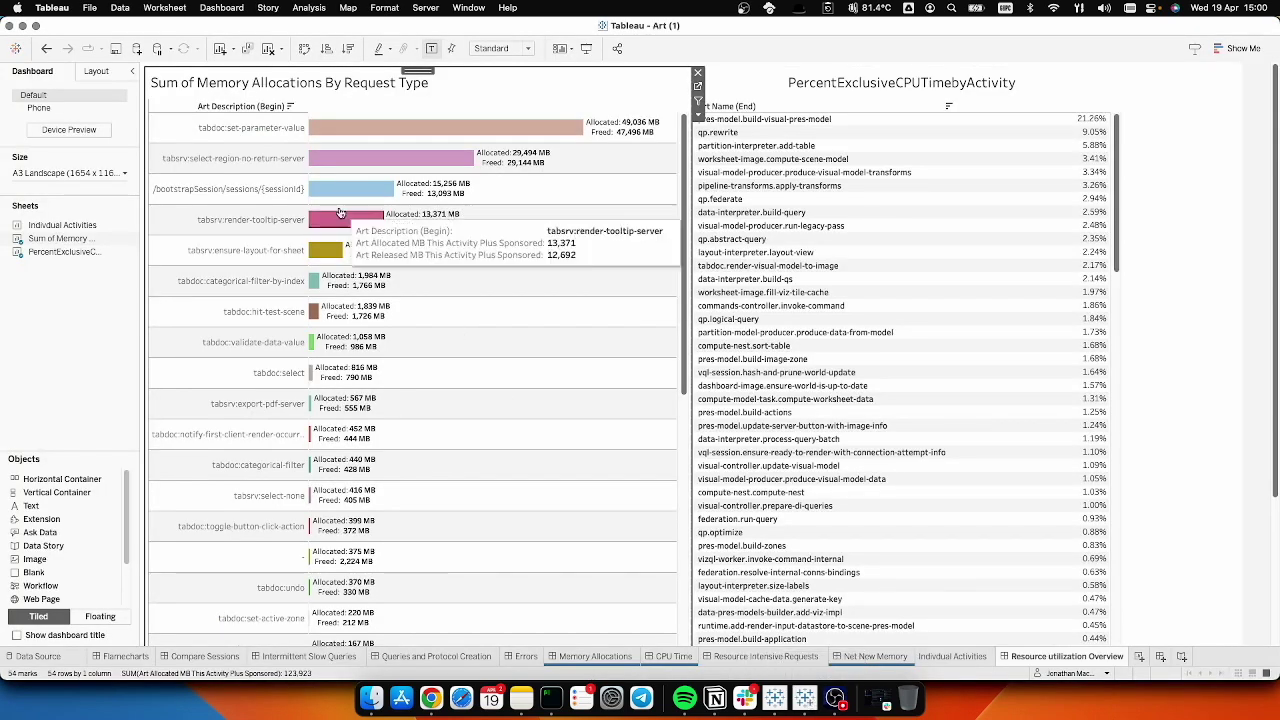
drag(307, 201, 327, 201)
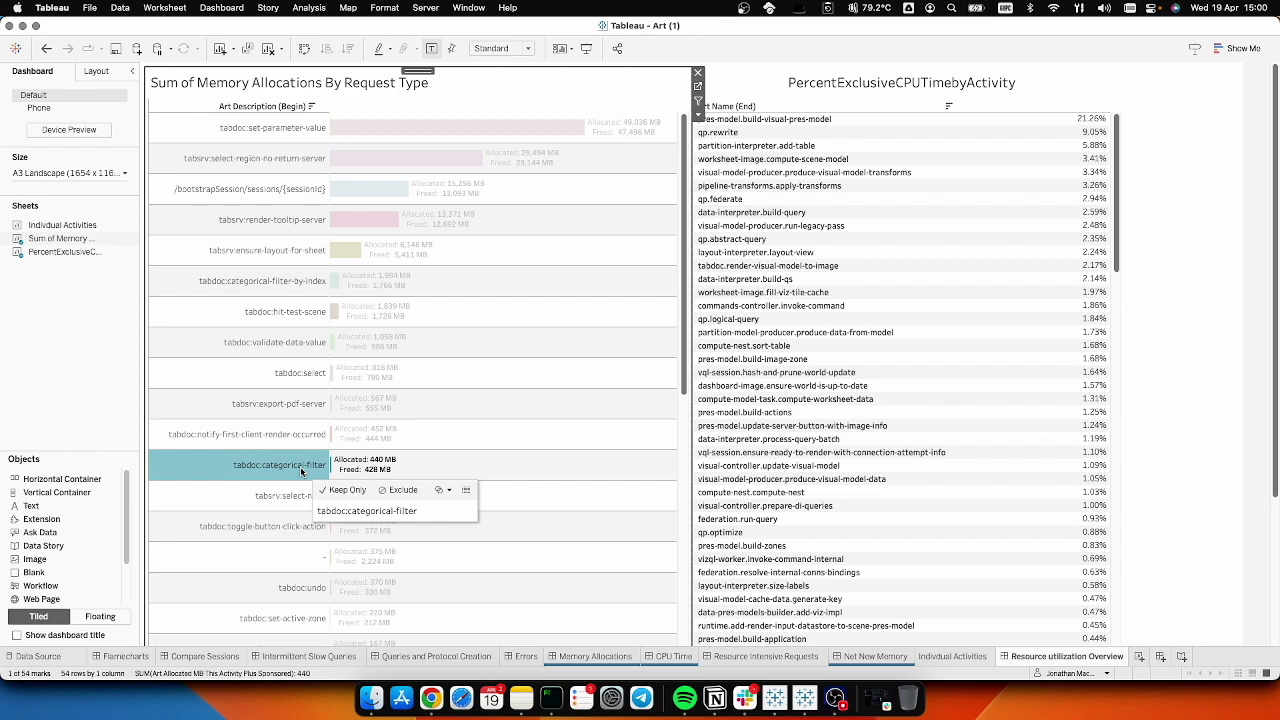
scroll(297, 468, down, 3)
scroll(297, 468, down, 10)
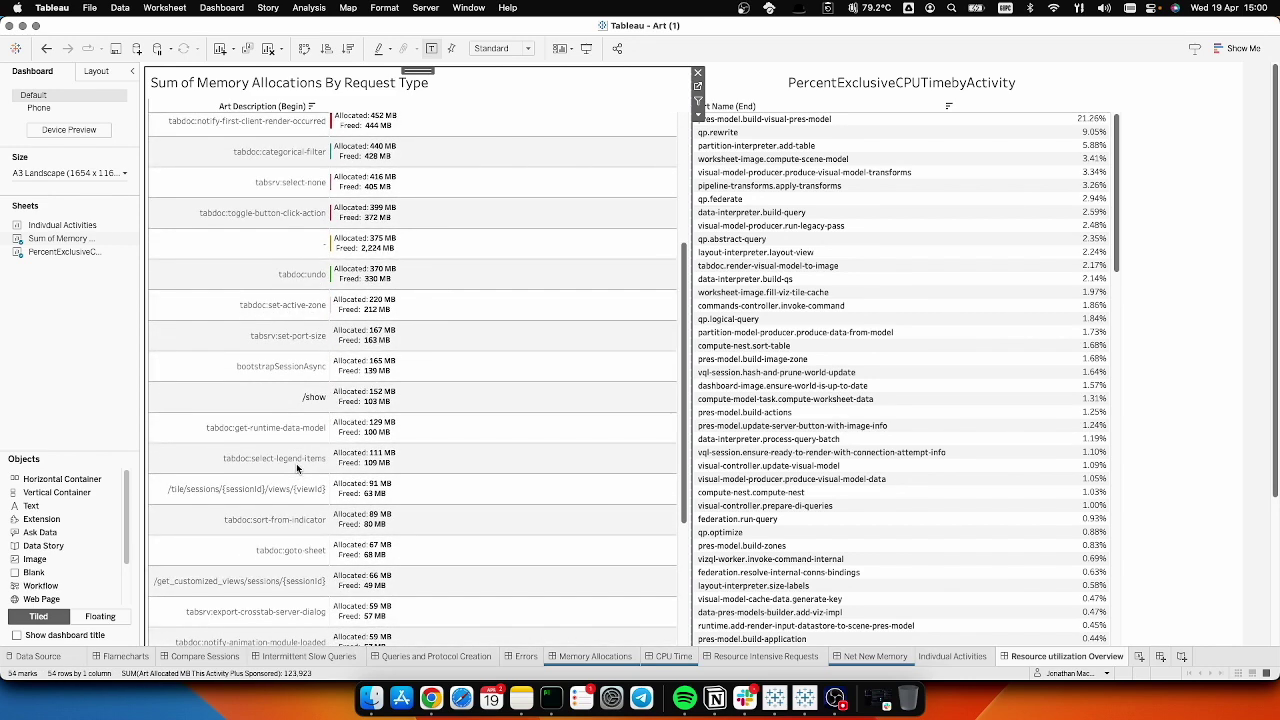
scroll(297, 468, down, 6)
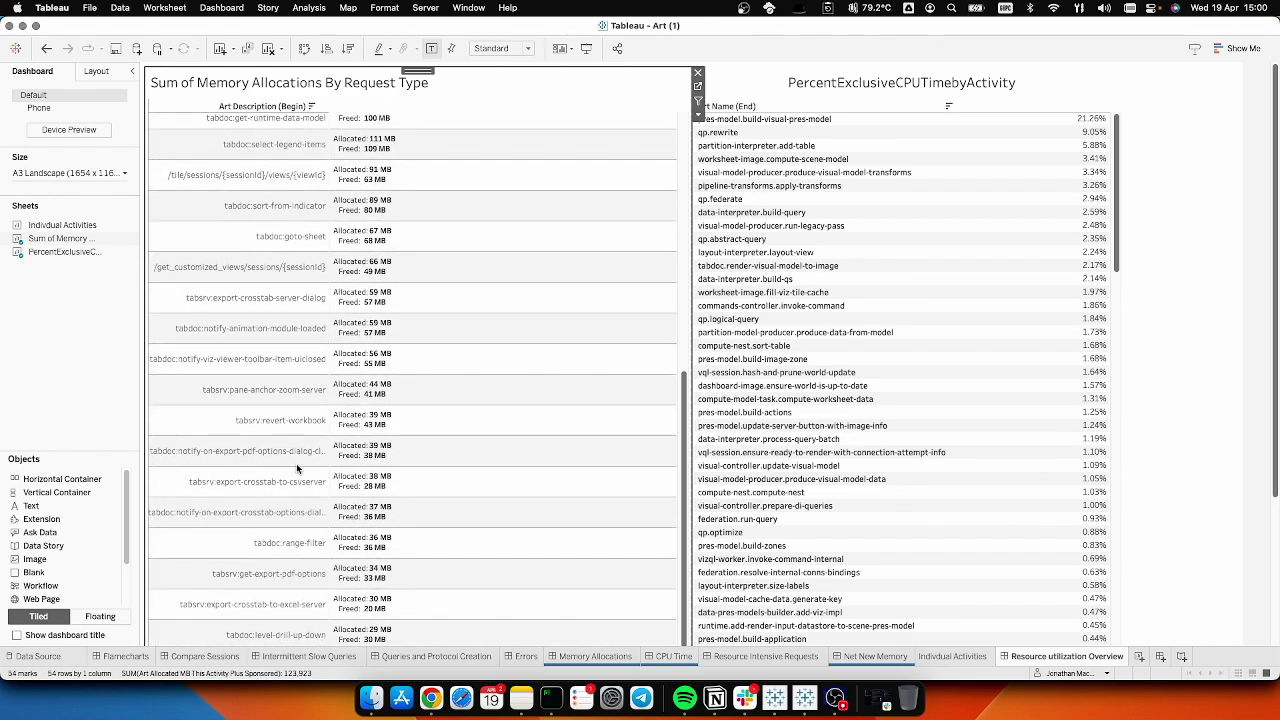
scroll(296, 463, down, 13)
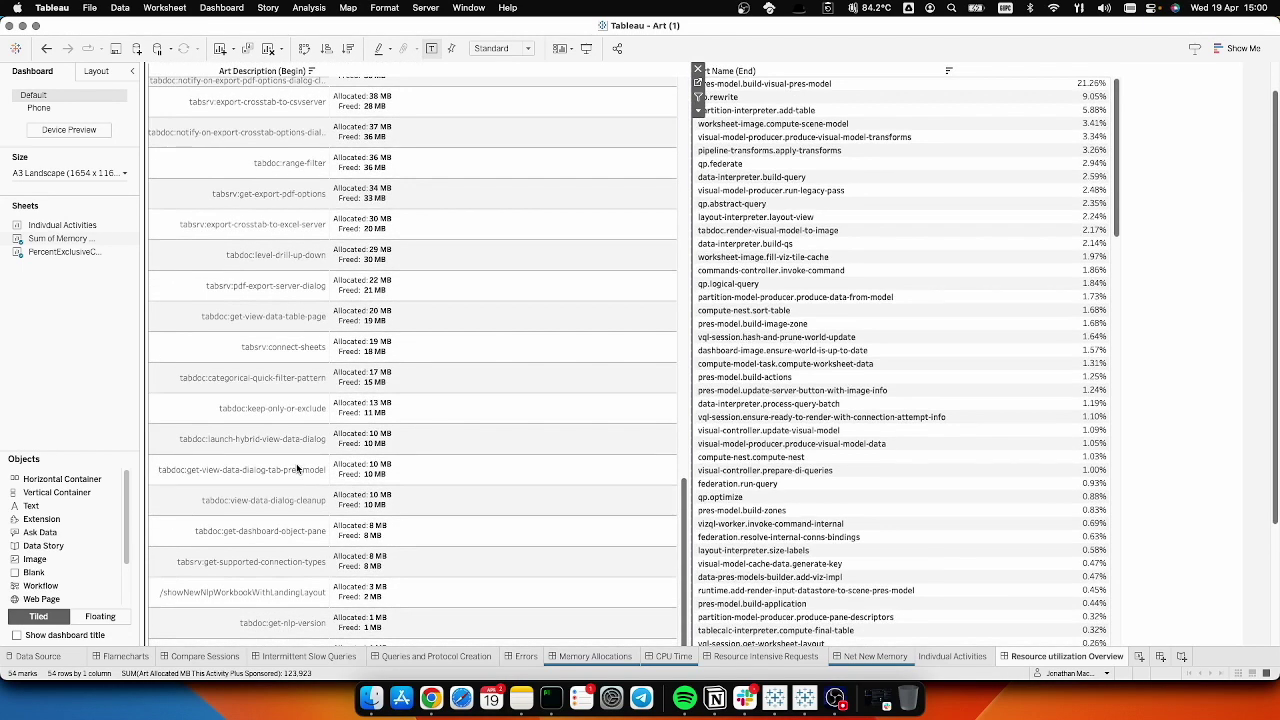
scroll(296, 463, down, 5)
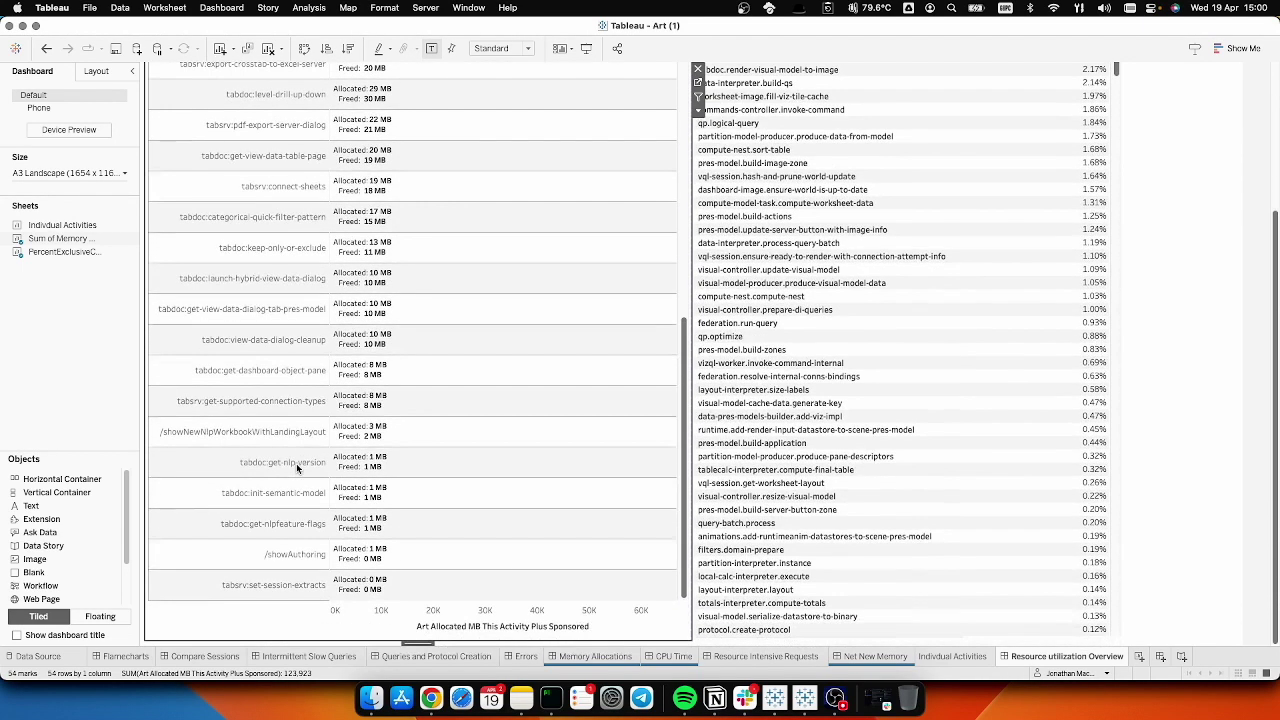
scroll(296, 463, up, 20)
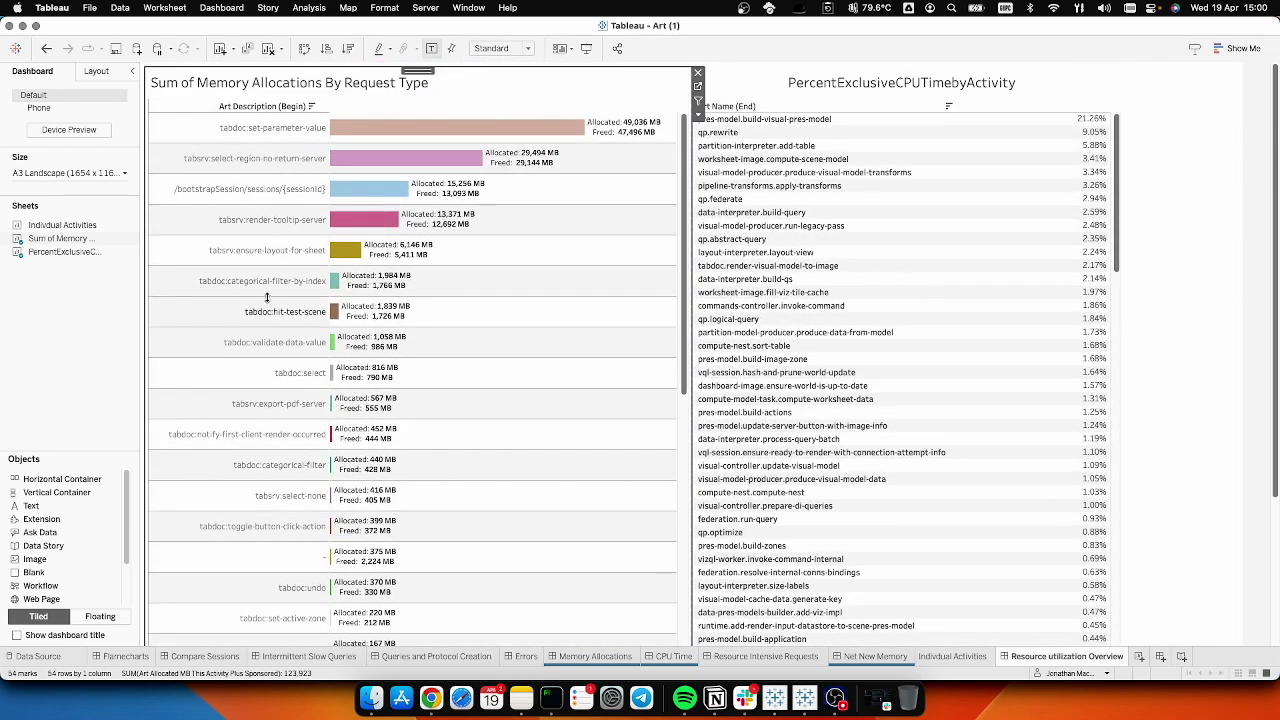
Highlight the tabdoc:categorical-filter-by-index row in the memory allocations chart and clear the highlight again.
click(270, 288)
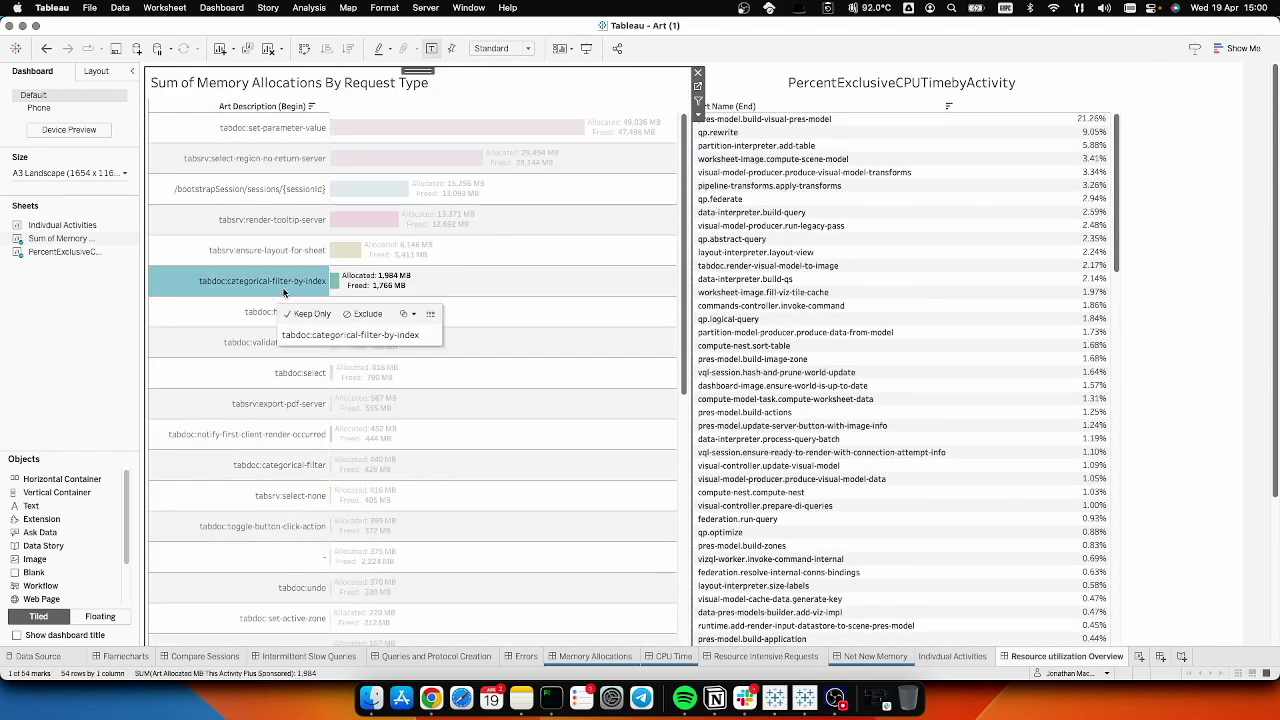
click(284, 292)
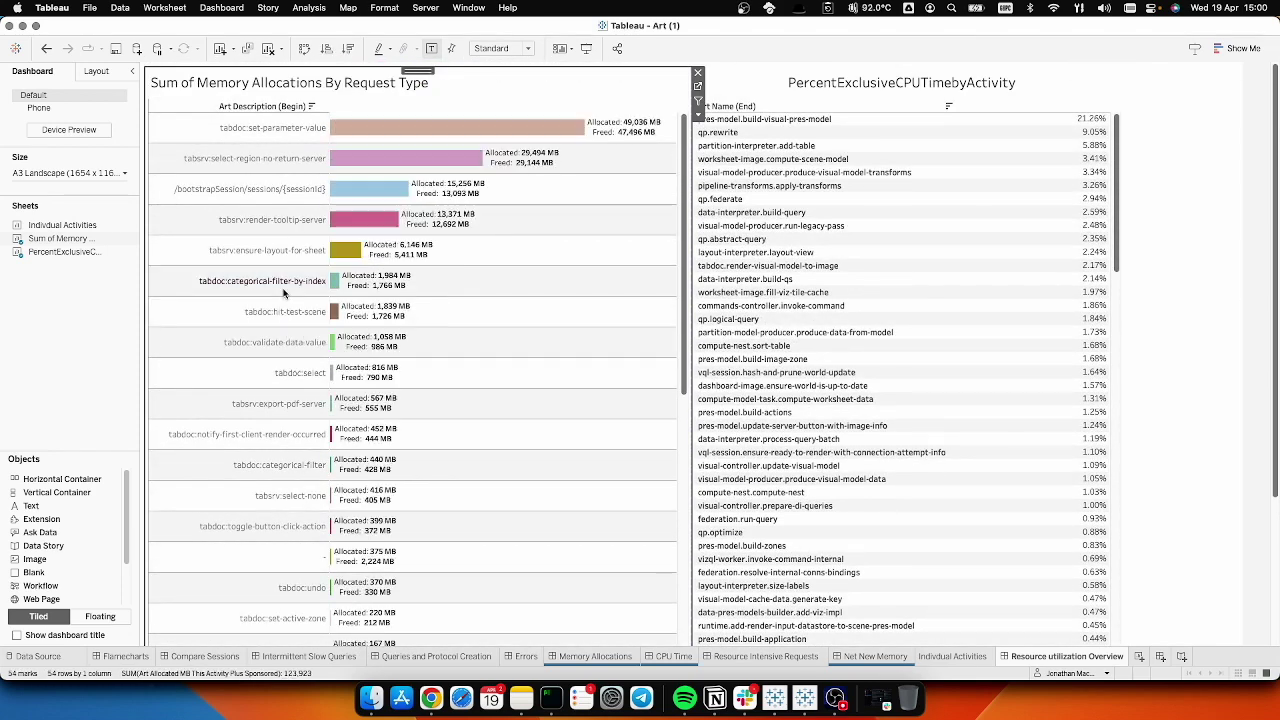
Switch to Chrome, drill into version 2021.2 in the viz and show the headers of the select-region-no-return-server request it triggers.
click(431, 699)
click(815, 418)
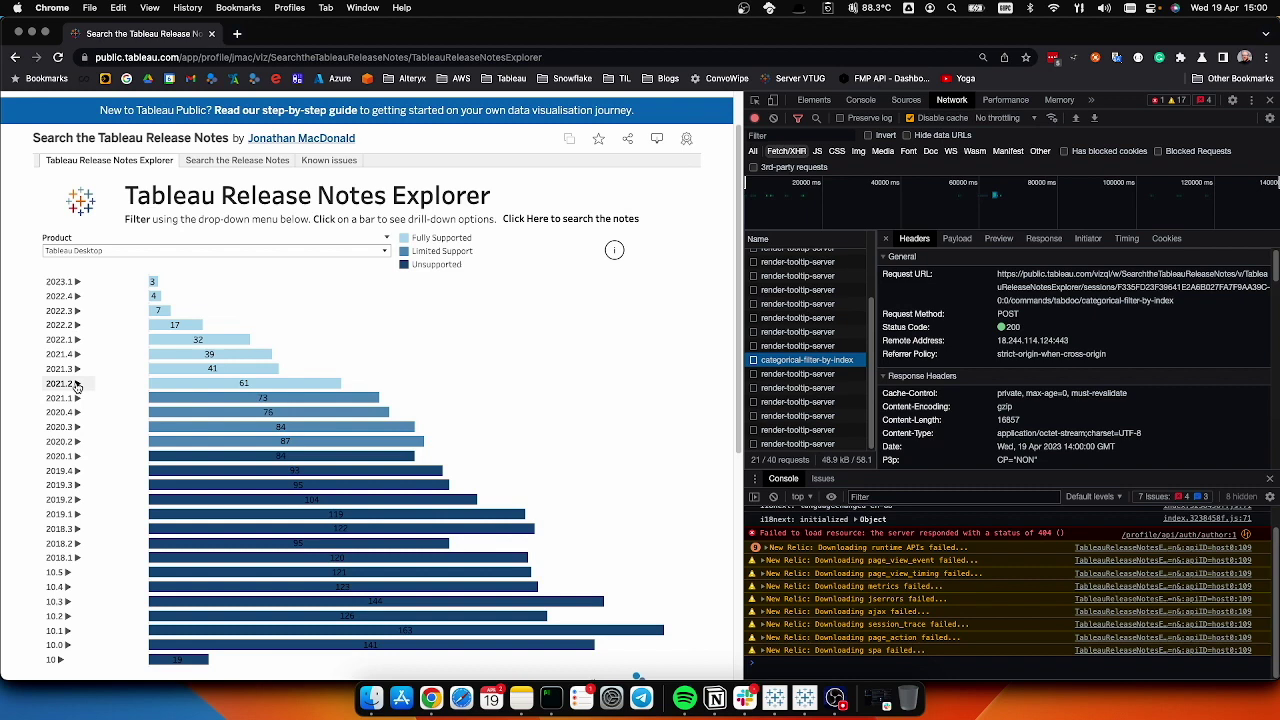
click(77, 385)
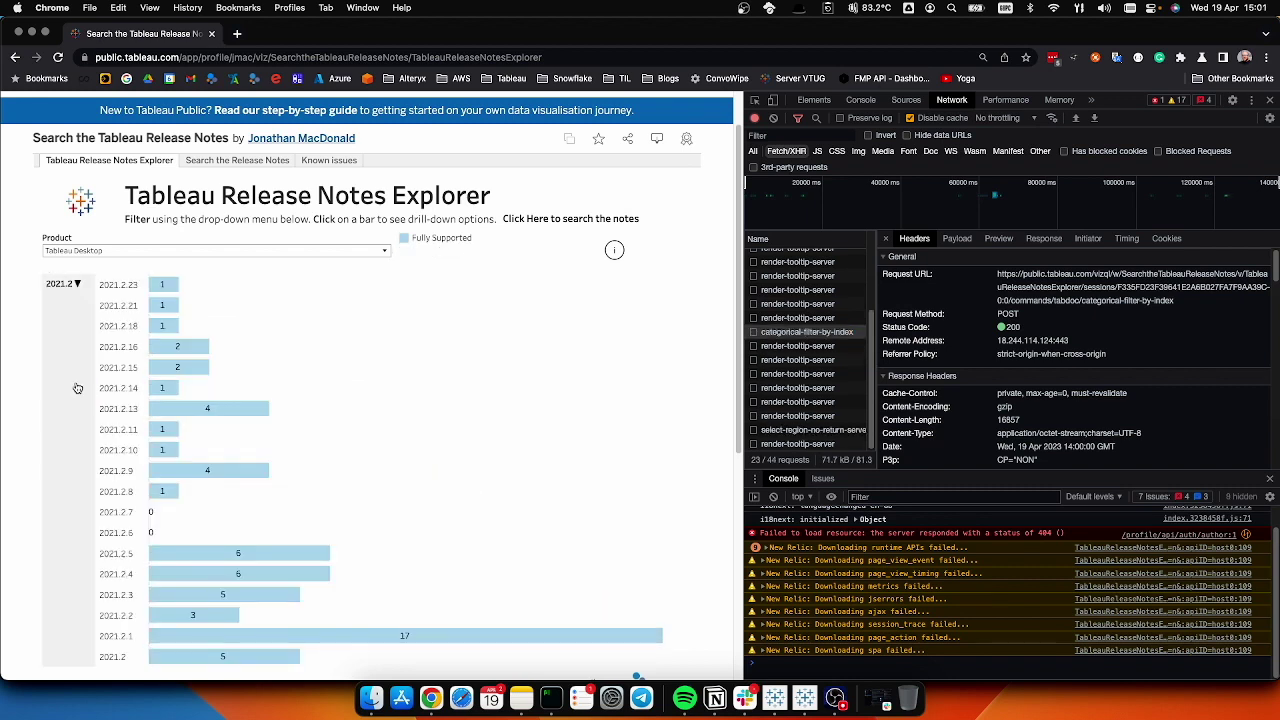
click(811, 417)
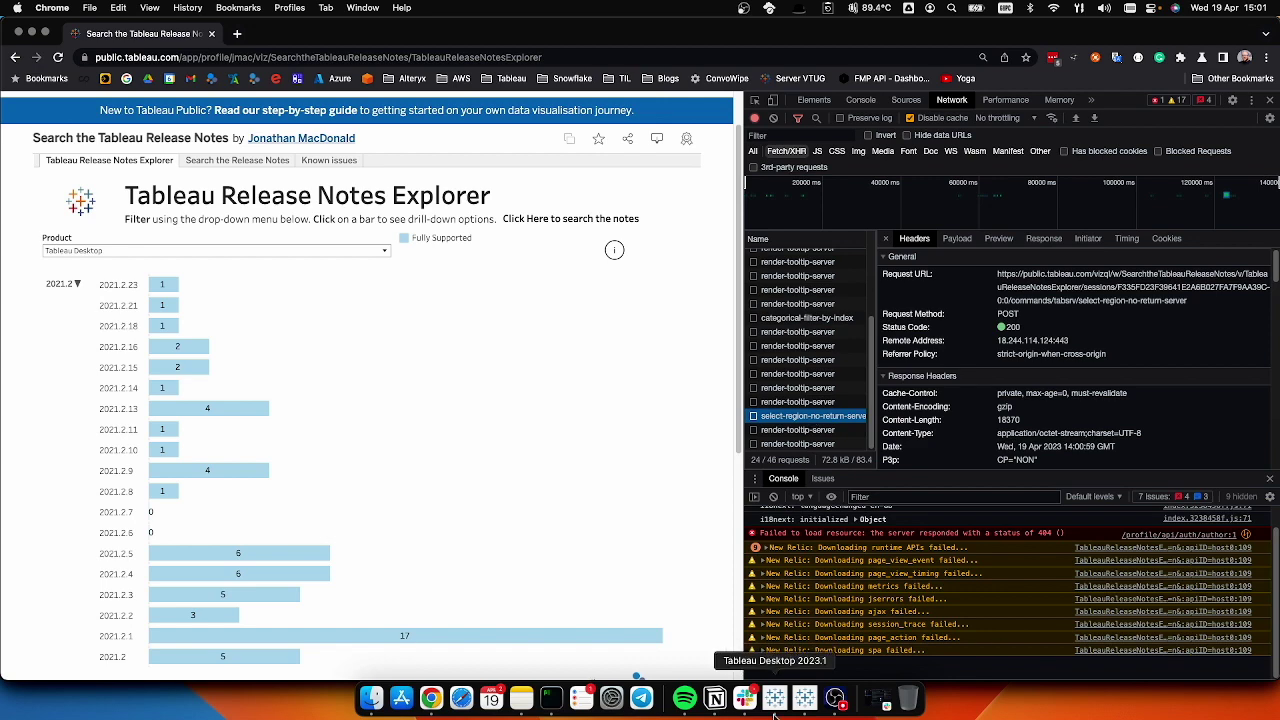
Switch to Tableau Desktop 2023.1 and highlight the tabsrv:select-region-no-return-server row with its memory allocation.
click(778, 703)
click(247, 163)
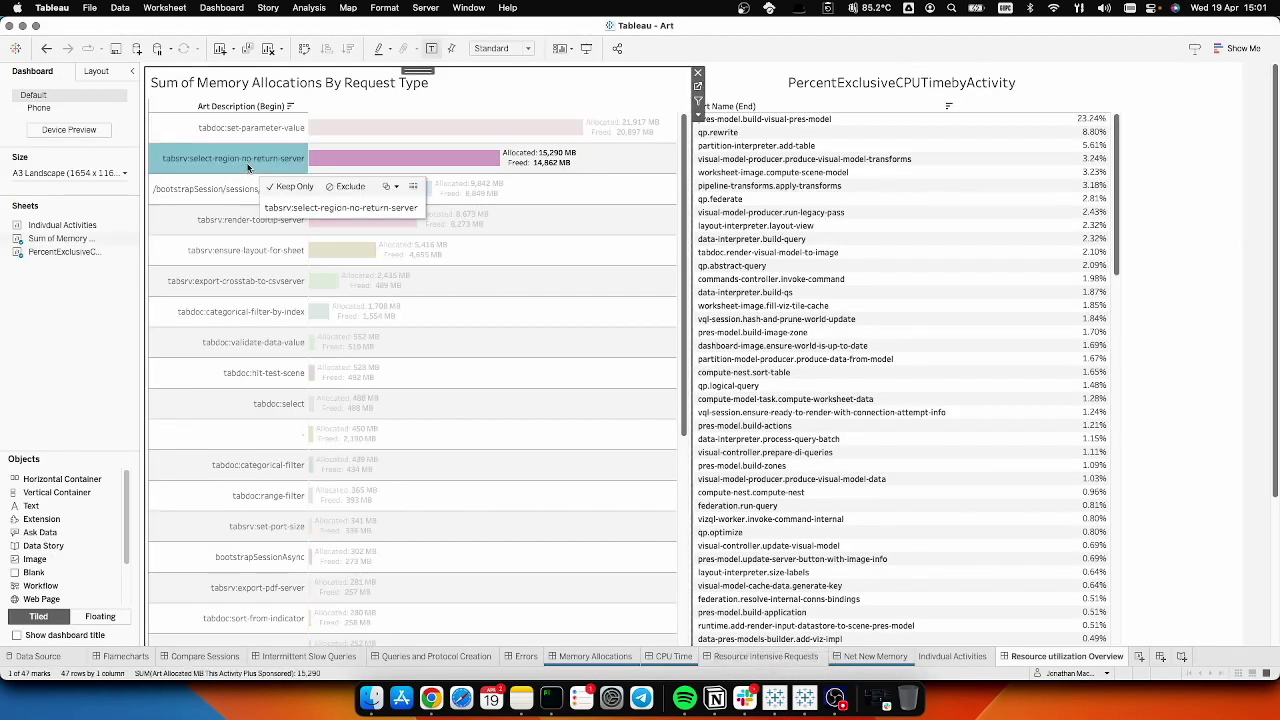
mouse_move(440, 166)
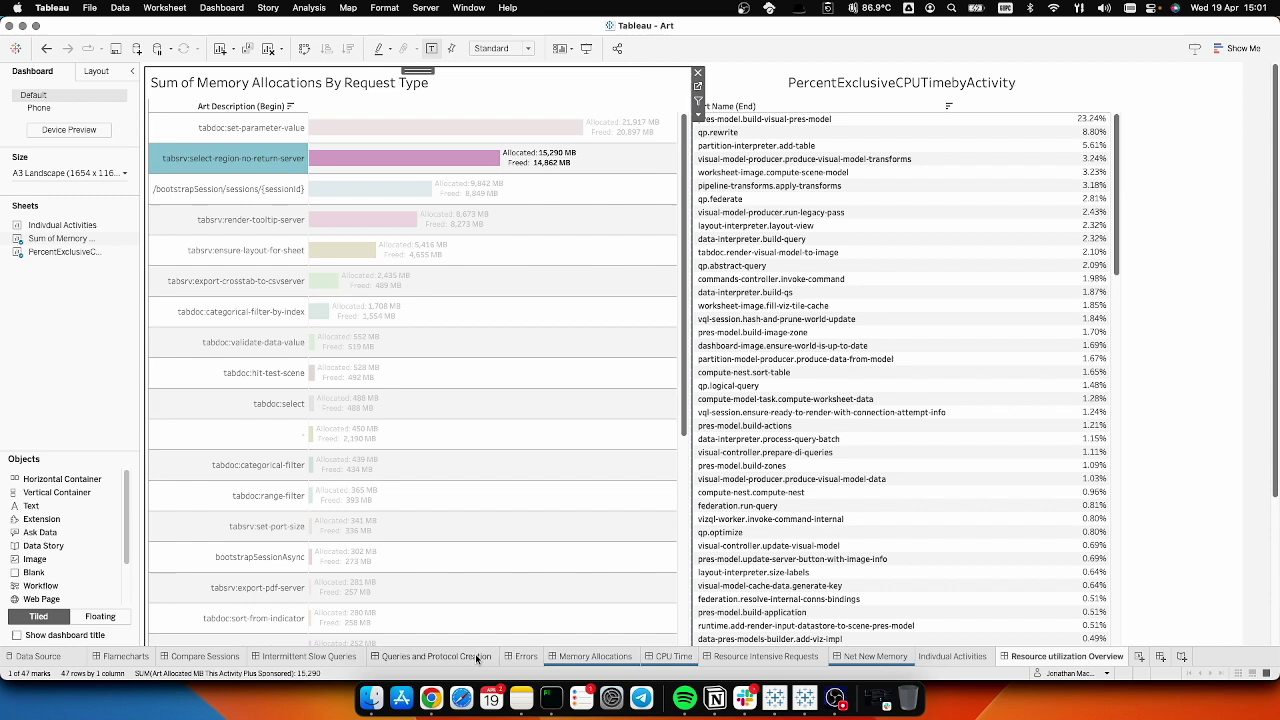
Switch back to Chrome, collapse version 2021.2 to the full version list and drill down through the 2021.1 bar.
click(431, 697)
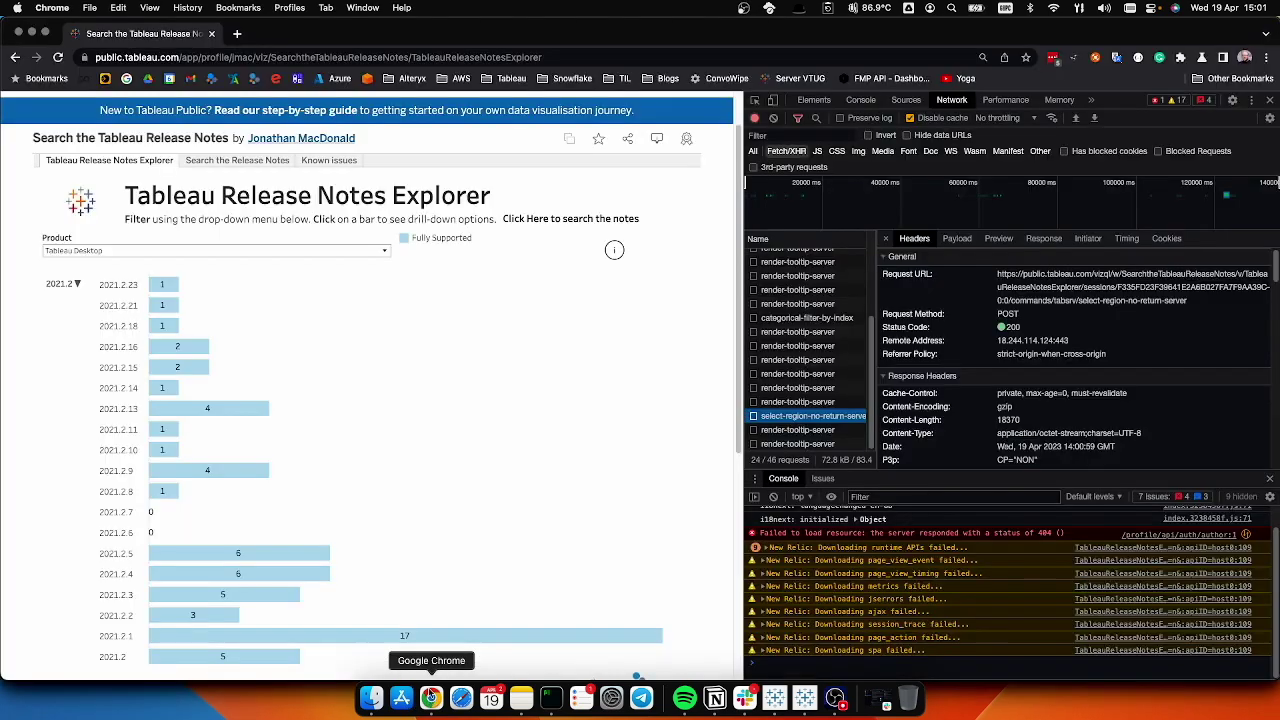
click(72, 285)
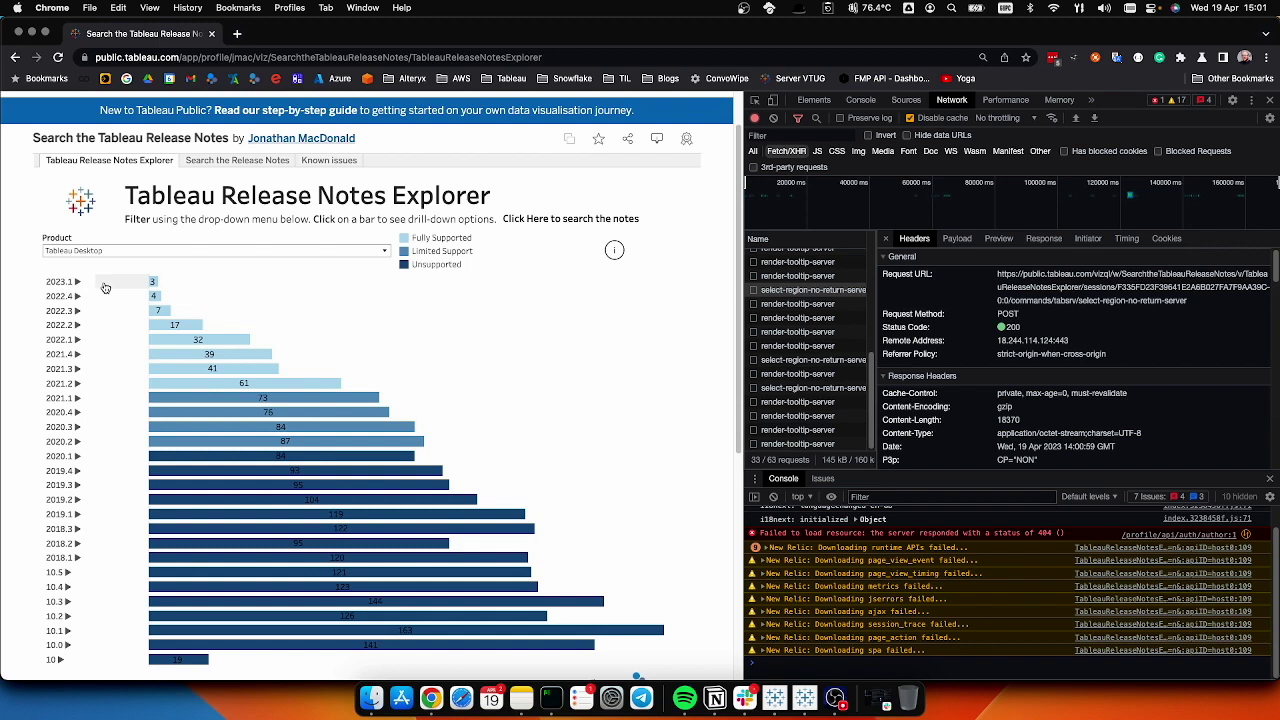
click(247, 398)
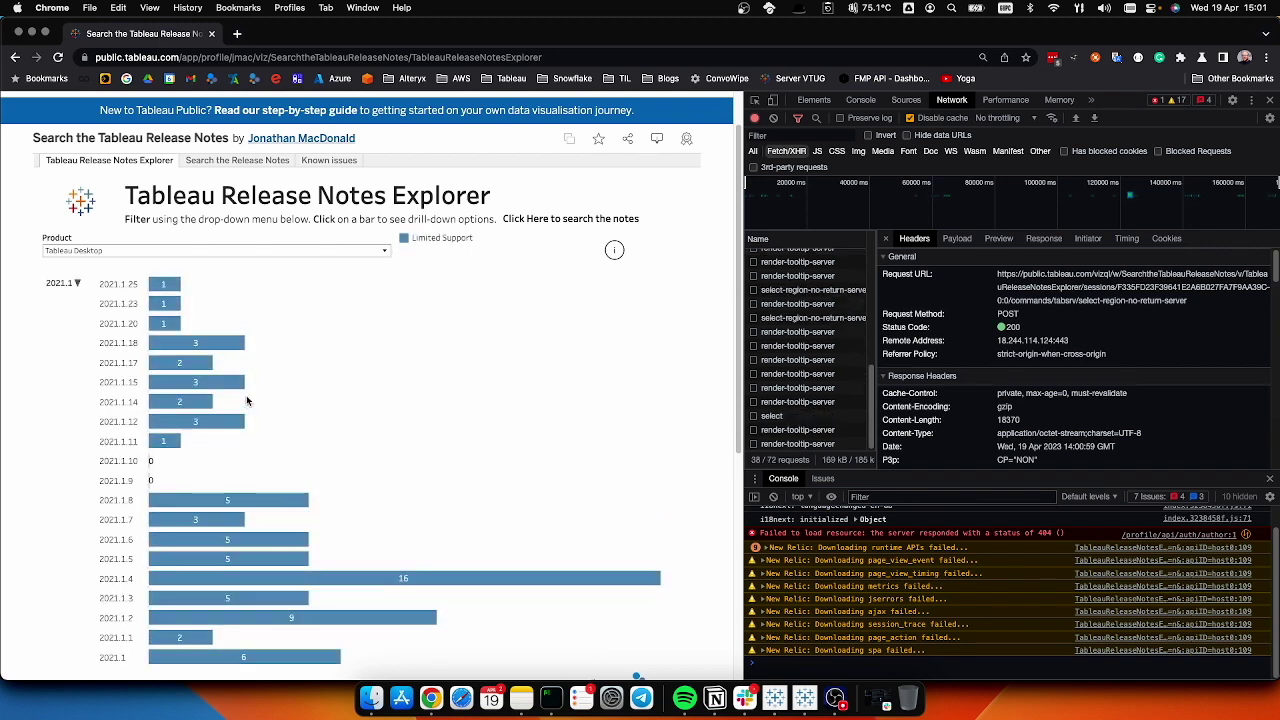
mouse_move(155, 410)
Show the headers of the select request triggered by the bar and examine the tabdoc/select command in its request URL.
click(788, 390)
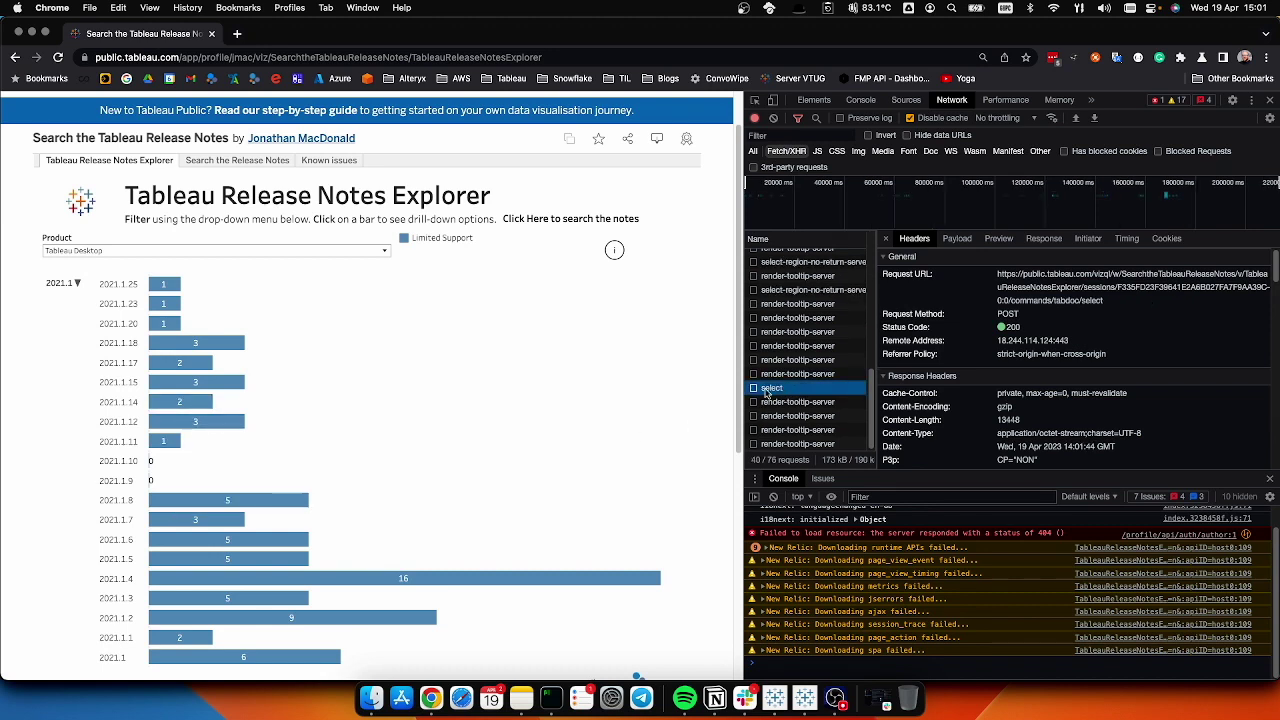
click(1100, 306)
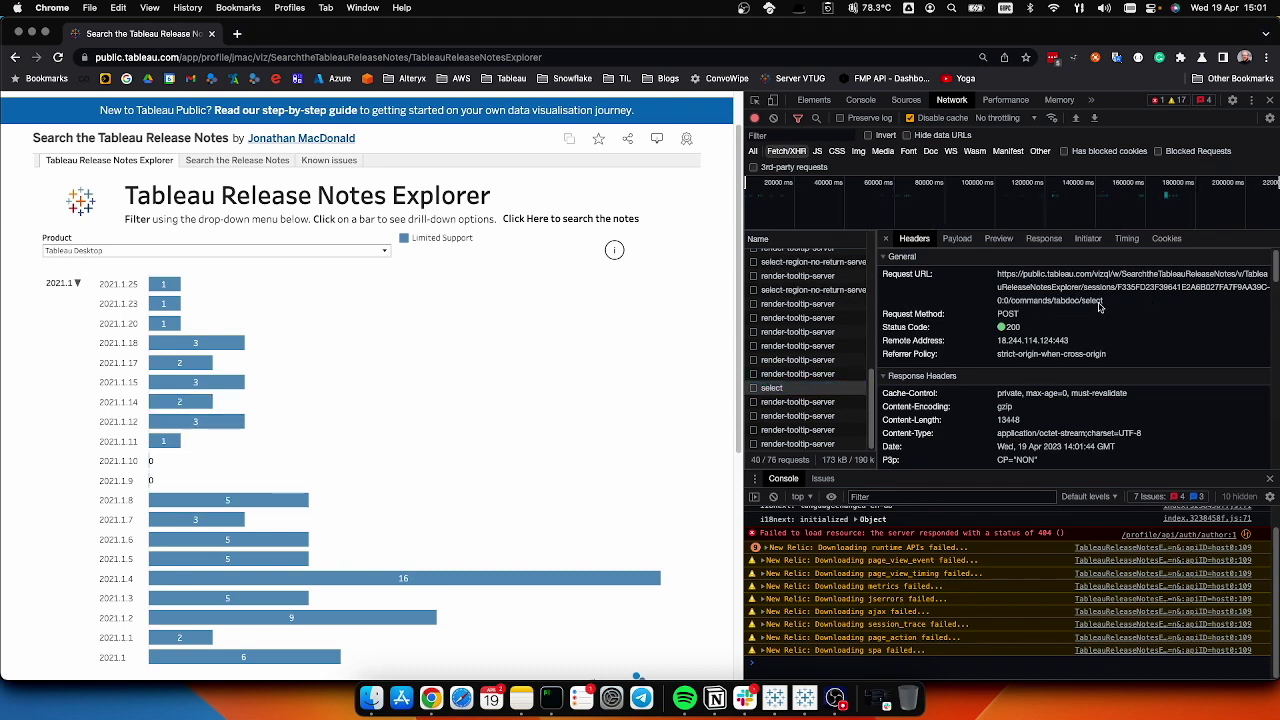
drag(1062, 302, 1106, 301)
click(1108, 302)
Follow the release notes link from the 2021.1.8 bar's tooltip and show the headers of the resulting run-action request.
click(285, 501)
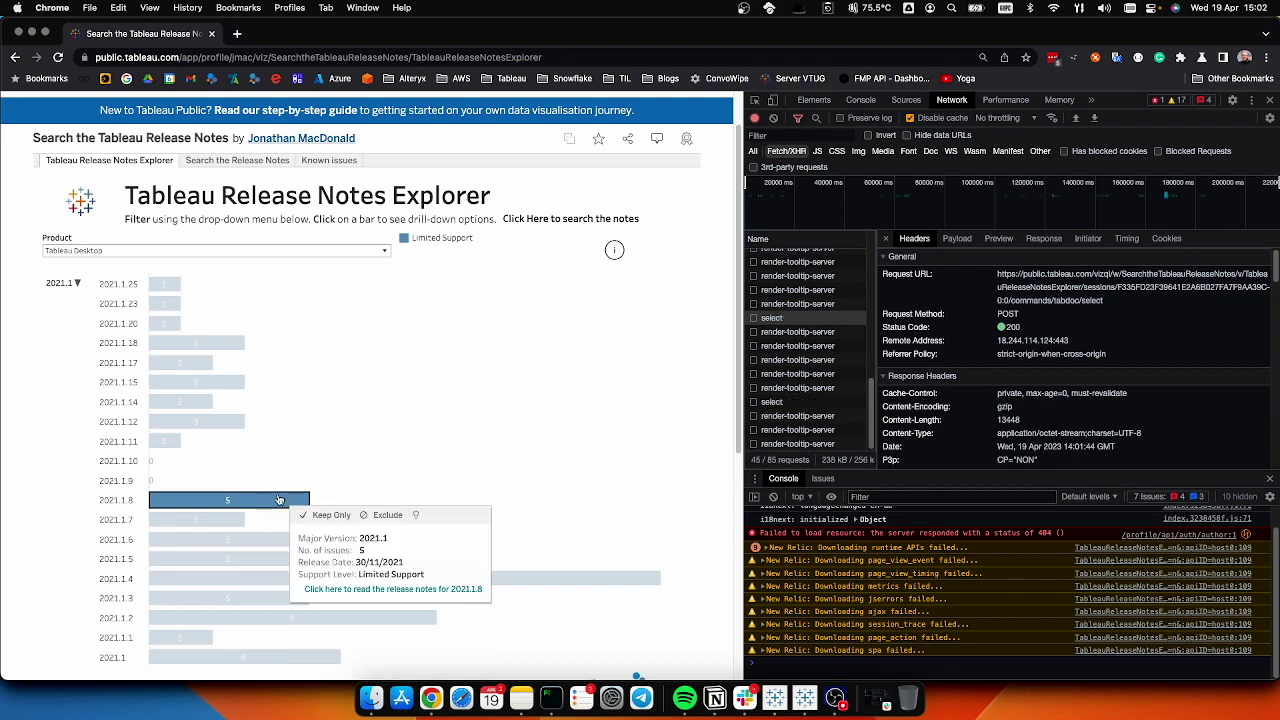
click(322, 593)
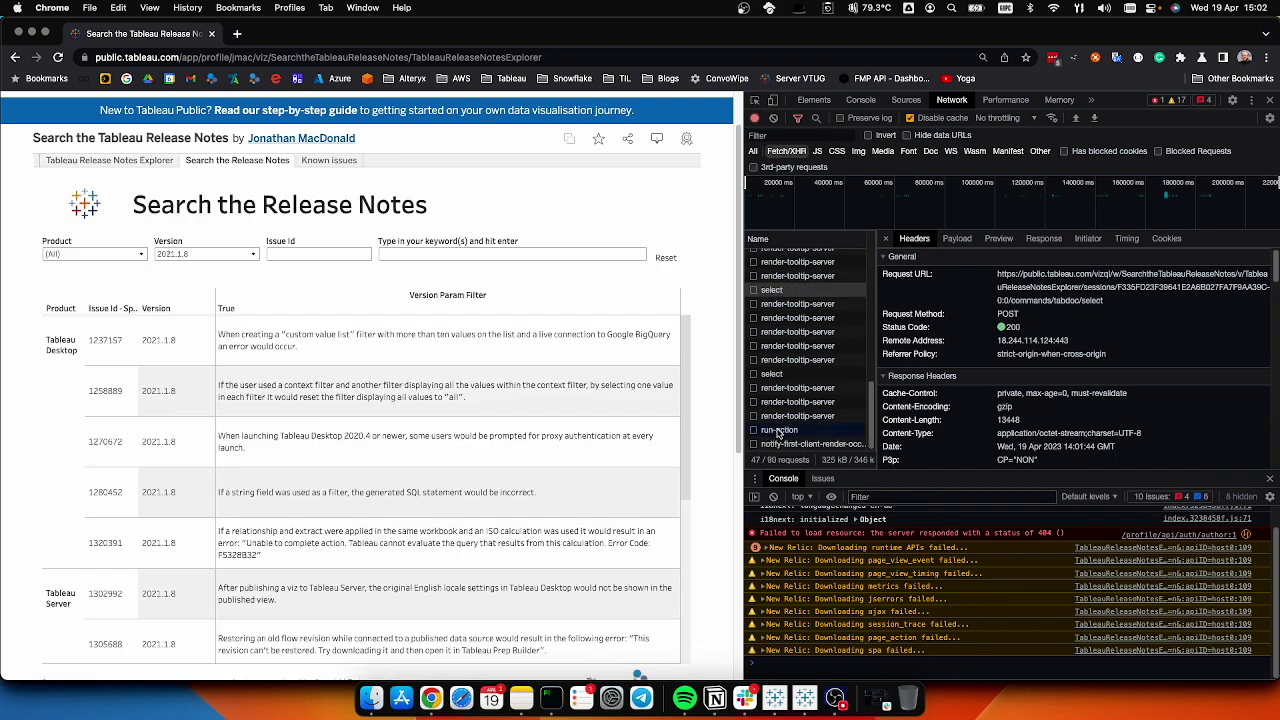
click(808, 432)
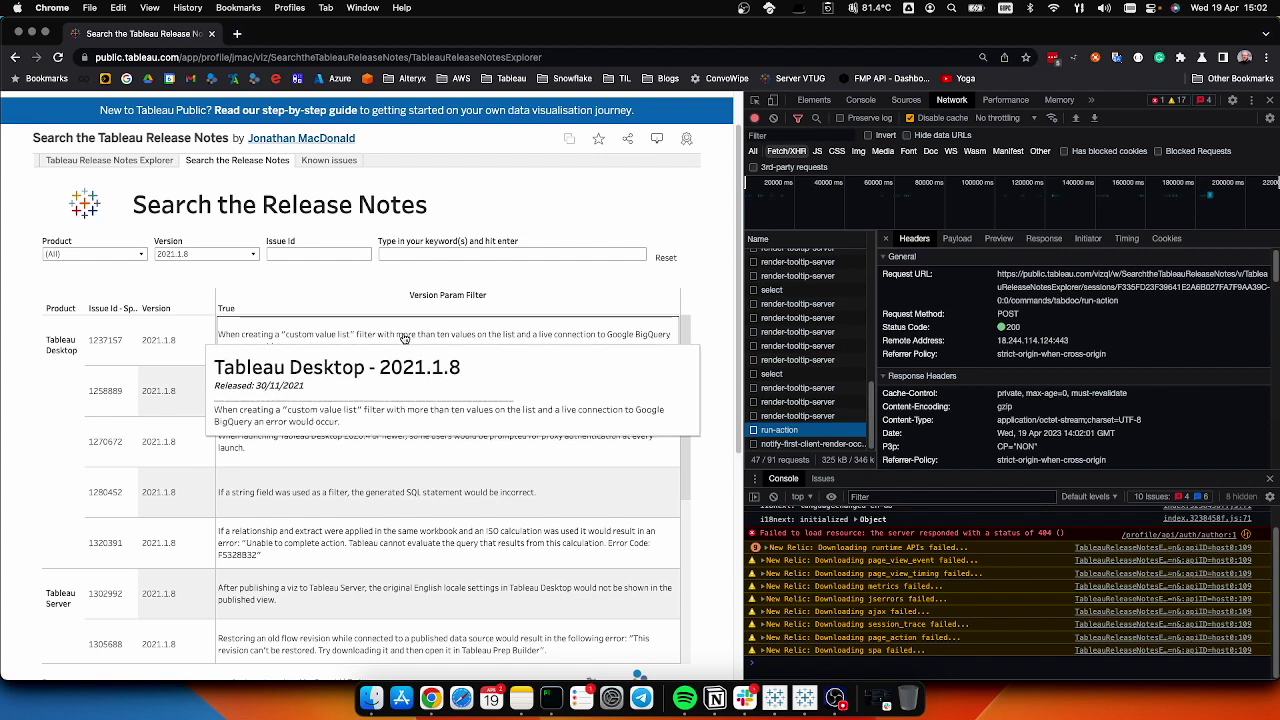
Visit the Known issues sheet, return to Tableau Release Notes Explorer, and inspect the ensure-layout-for-sheet request each sheet change triggers.
click(309, 163)
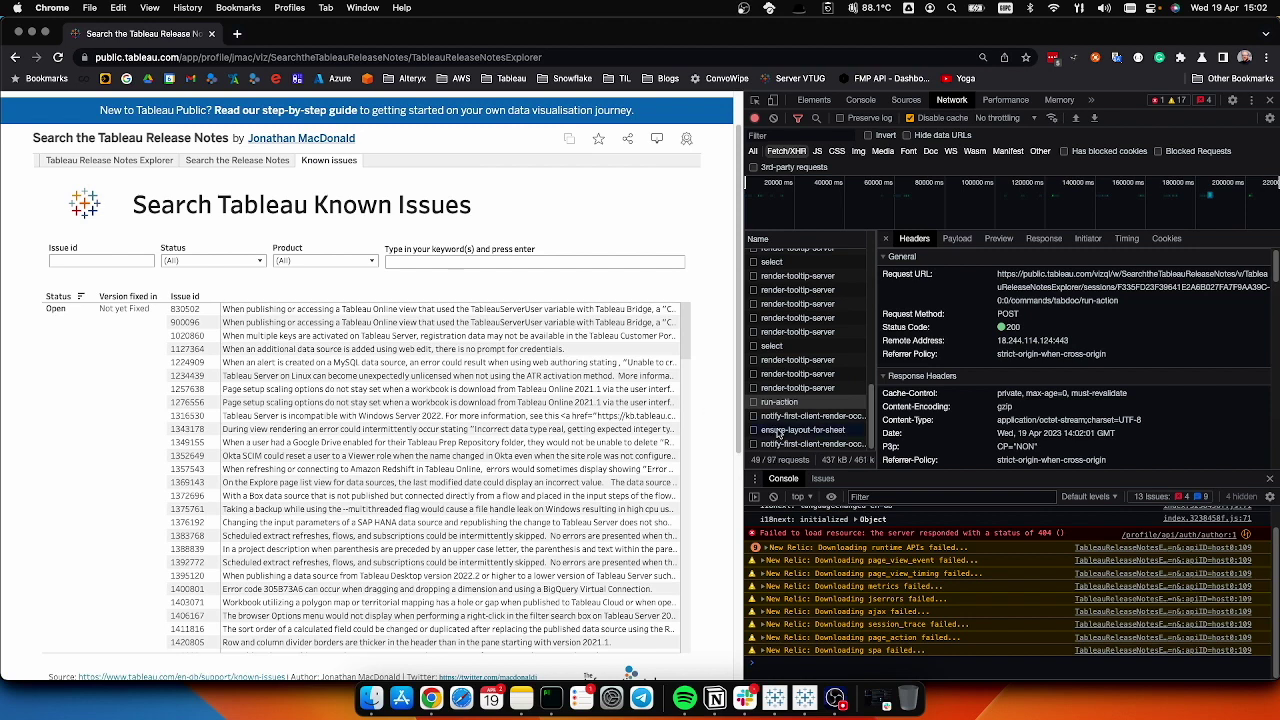
click(779, 431)
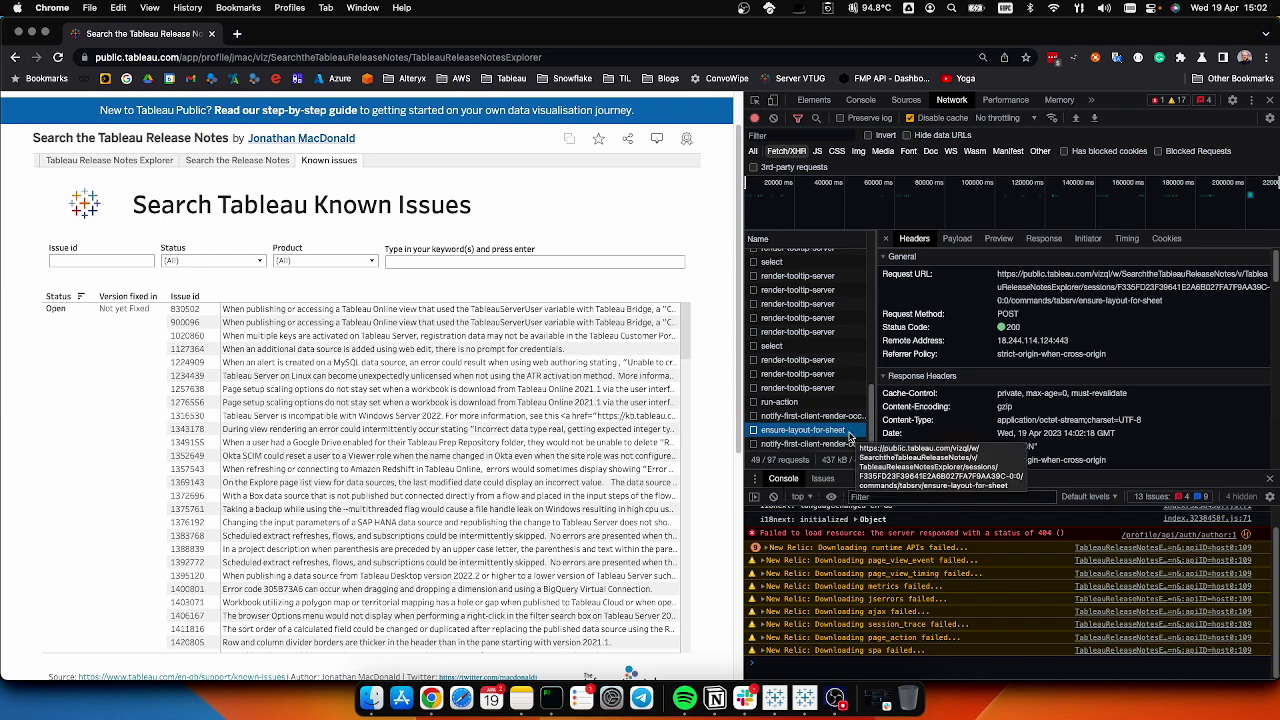
click(123, 163)
click(805, 403)
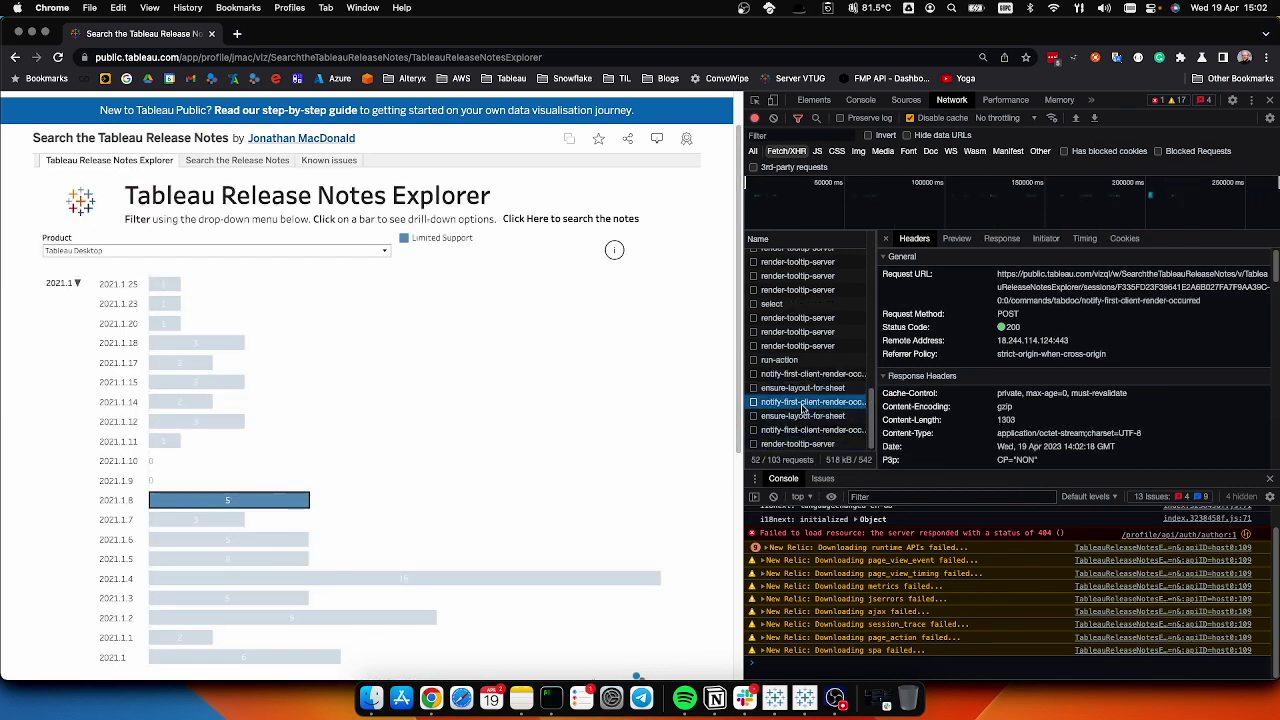
click(806, 416)
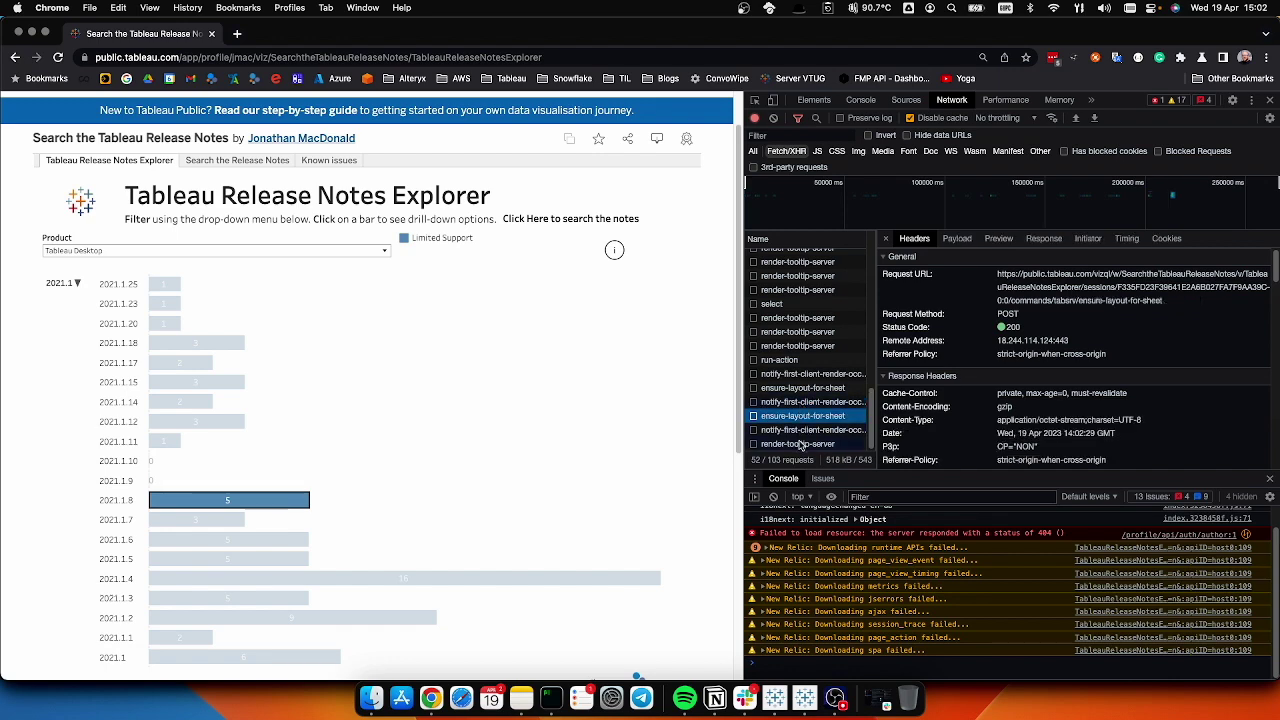
Change to the Search the Release Notes sheet and show the headers of its latest ensure-layout-for-sheet request.
click(237, 160)
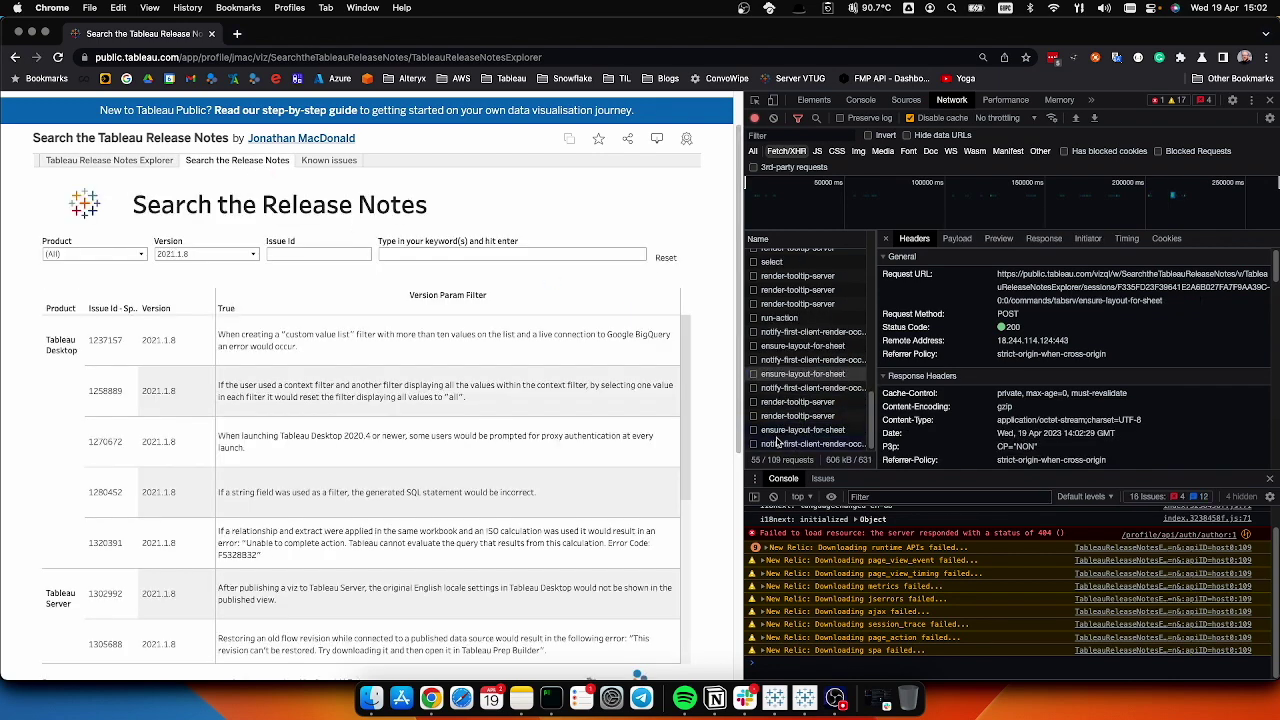
click(785, 431)
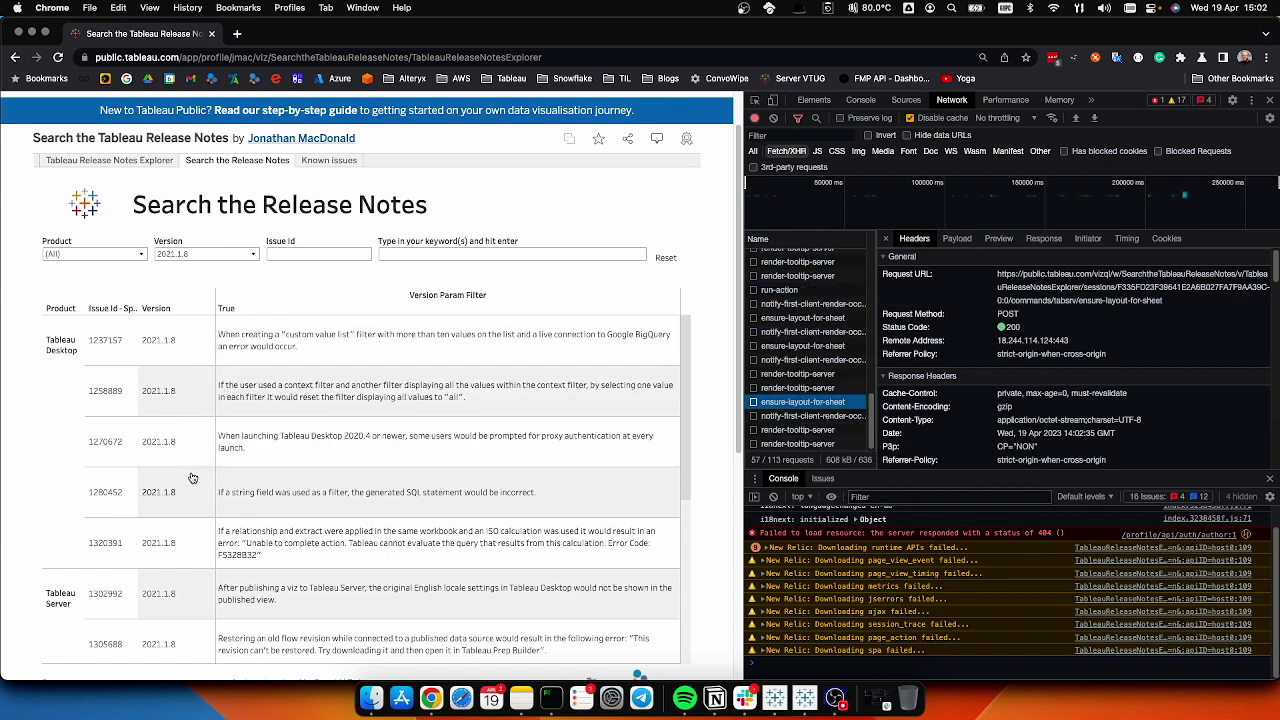
mouse_move(240, 447)
Switch to Tableau Desktop and highlight in turn the set-parameter-value, select-region-no-return-server, render-tooltip-server and ensure-layout-for-sheet rows in the memory allocations chart.
click(805, 699)
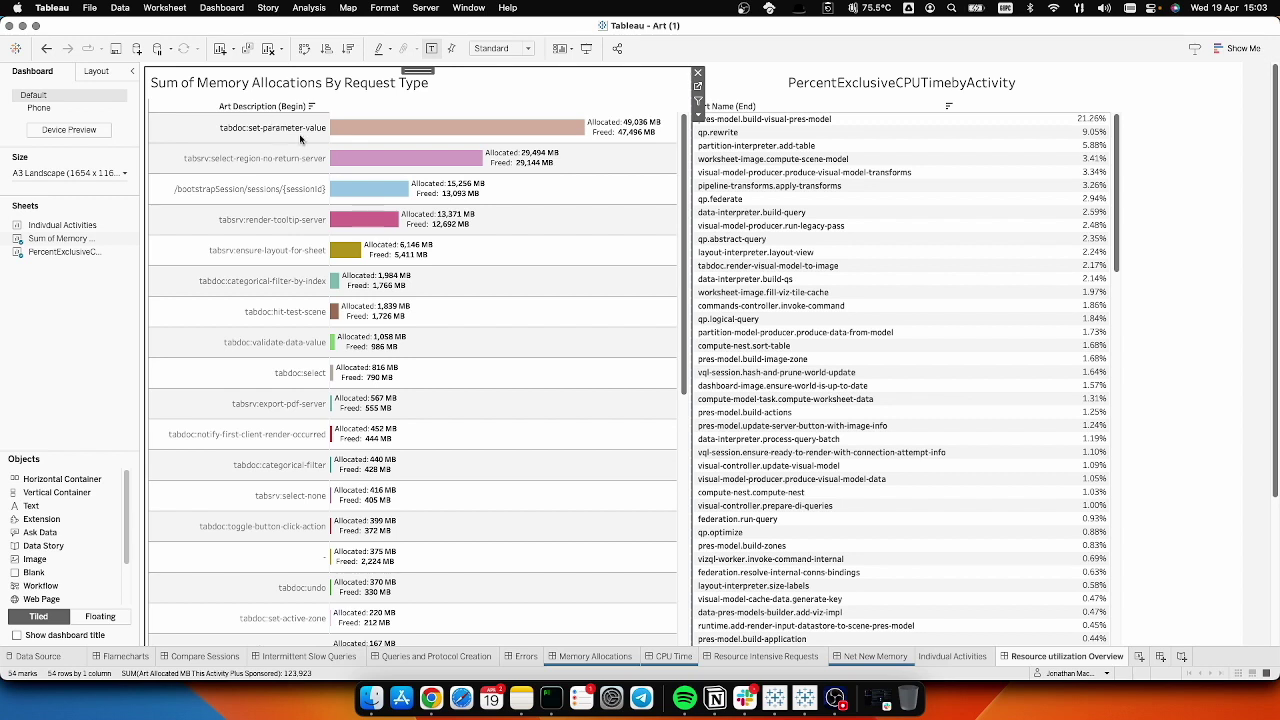
click(271, 129)
click(257, 160)
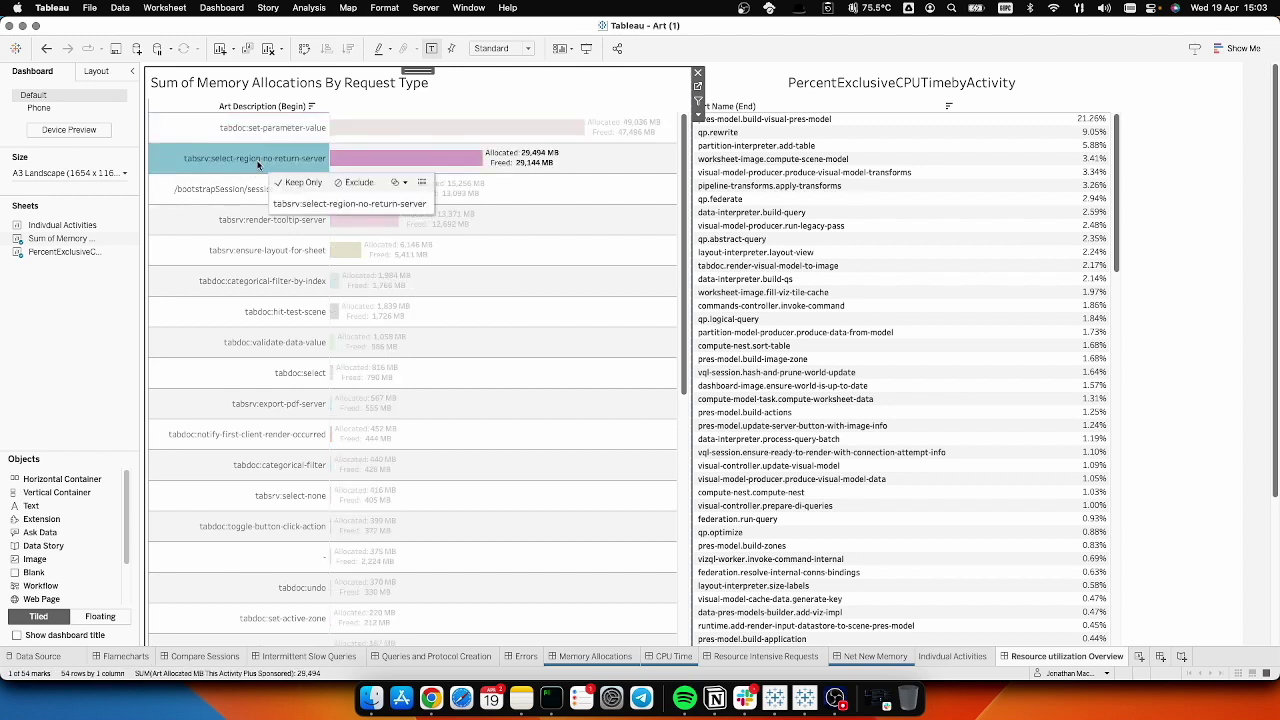
click(249, 228)
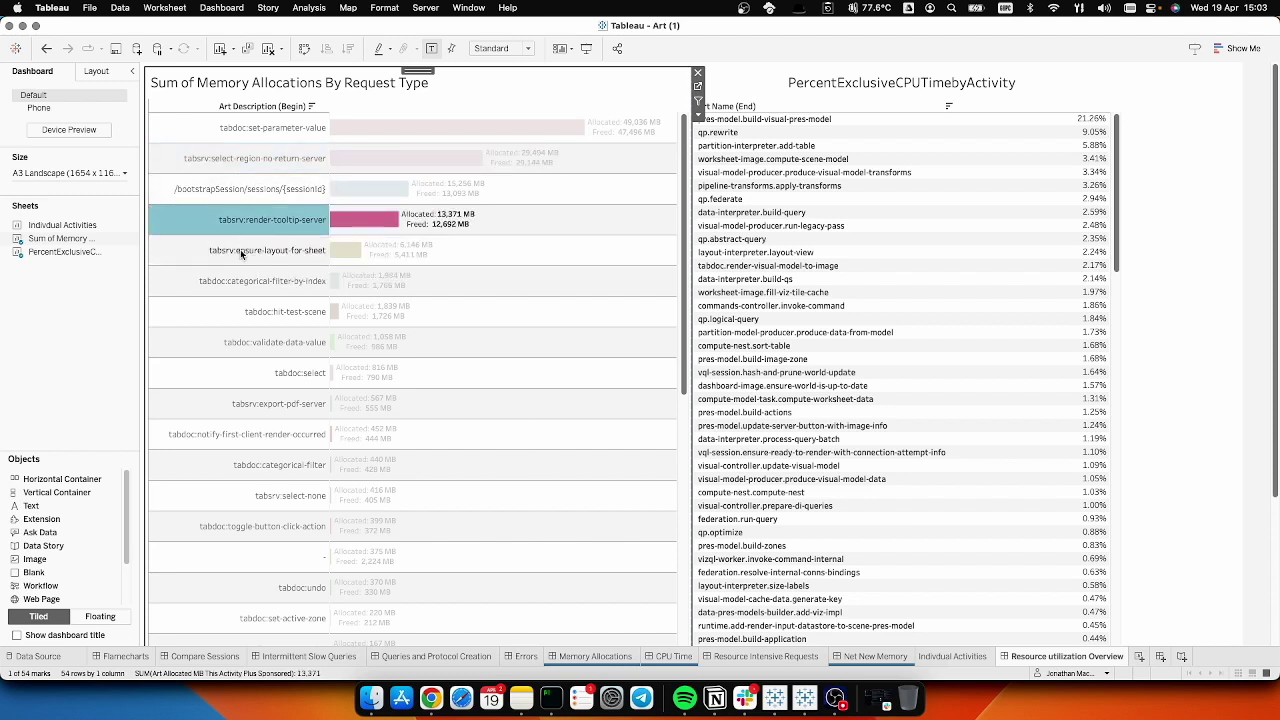
click(242, 252)
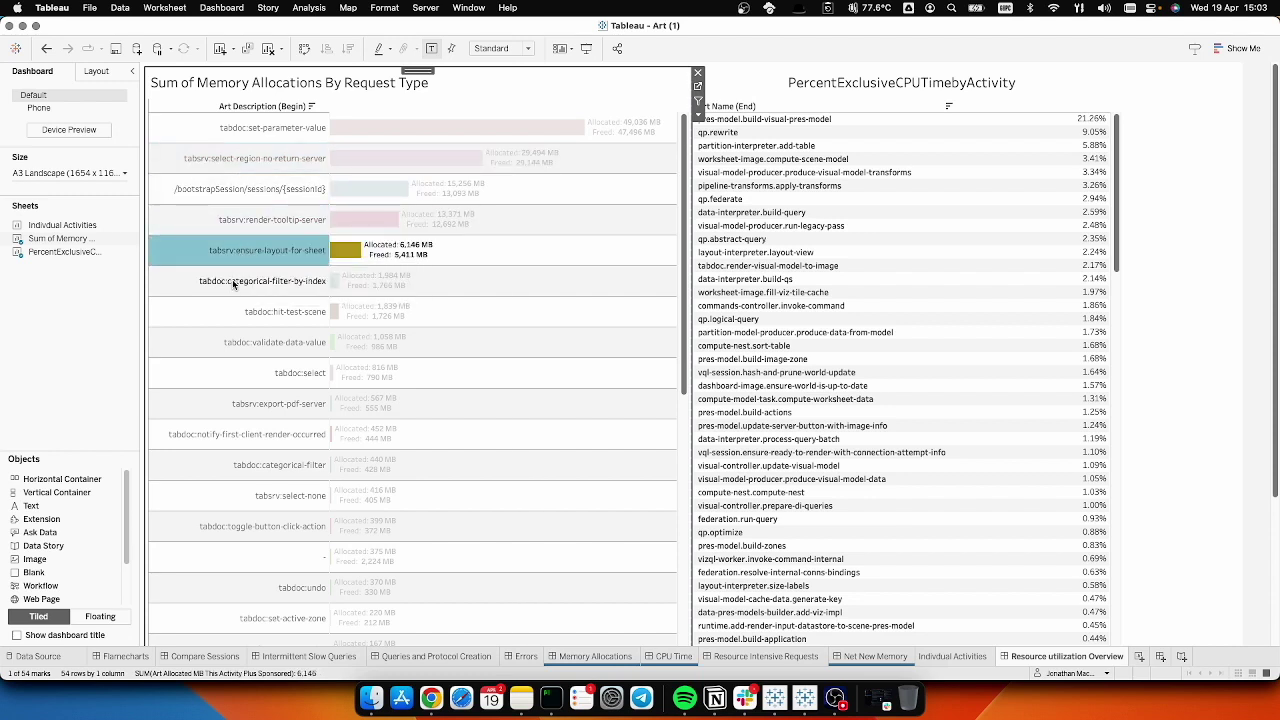